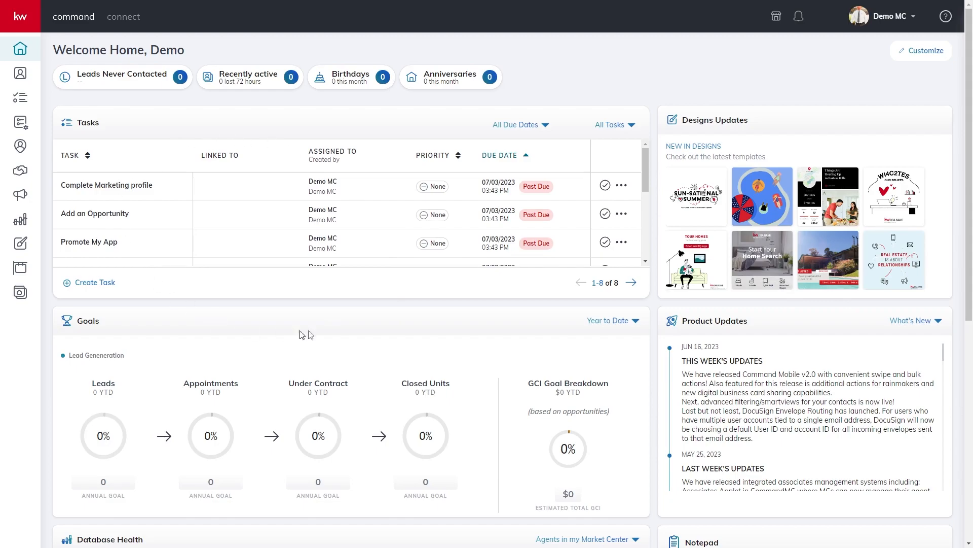
Go to the Contacts list from the left sidebar
click(20, 76)
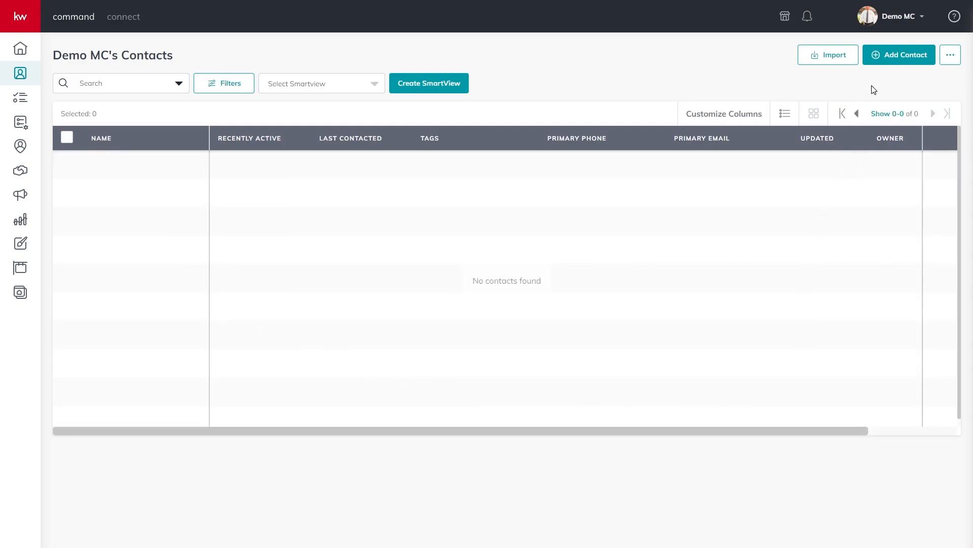
click(826, 58)
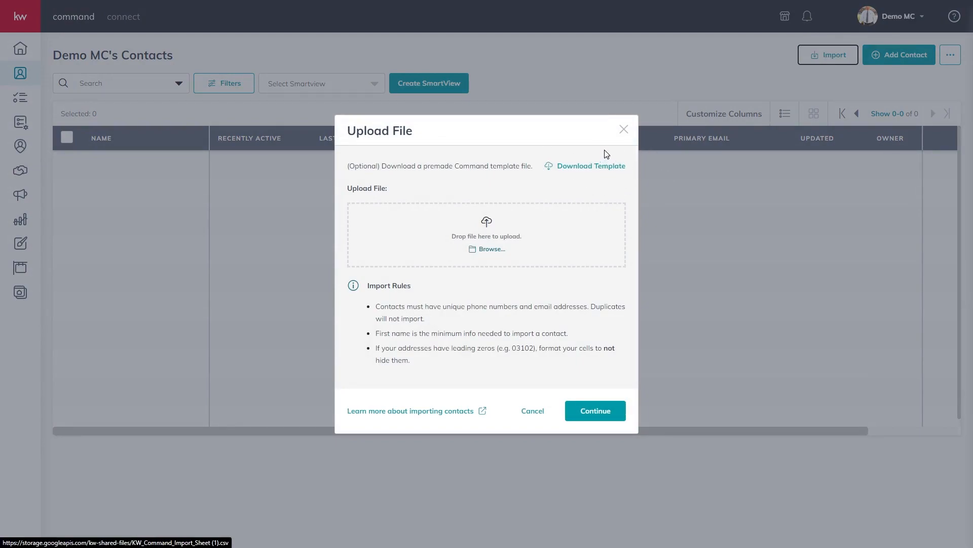
click(474, 235)
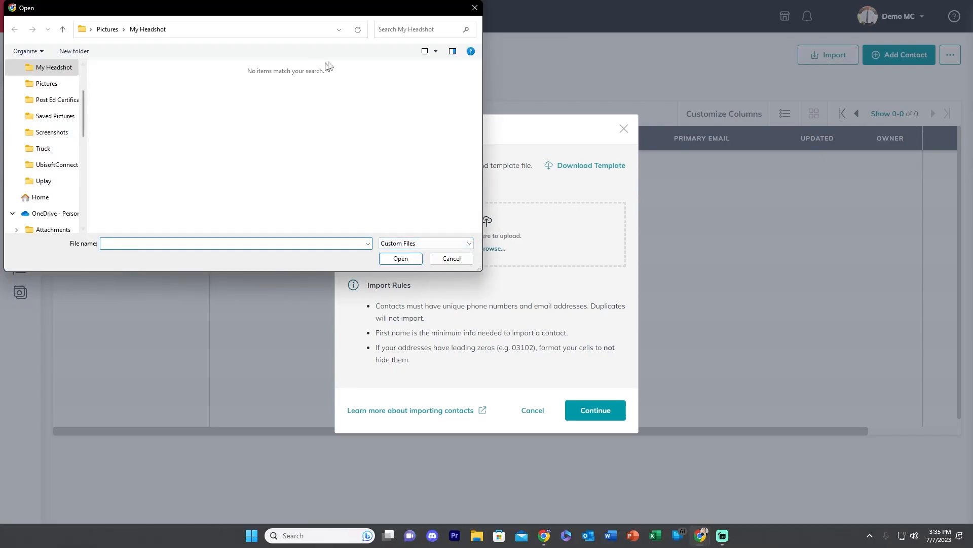
click(475, 7)
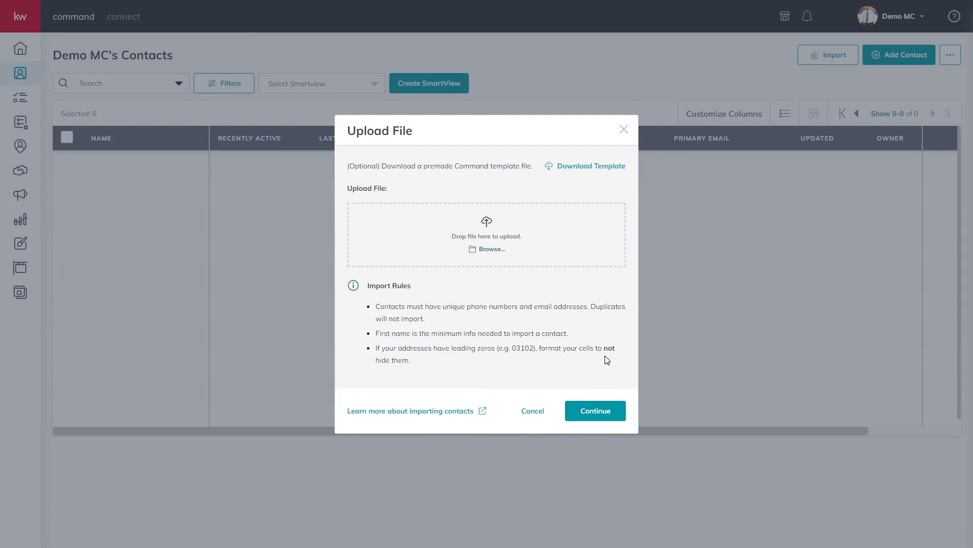
click(623, 130)
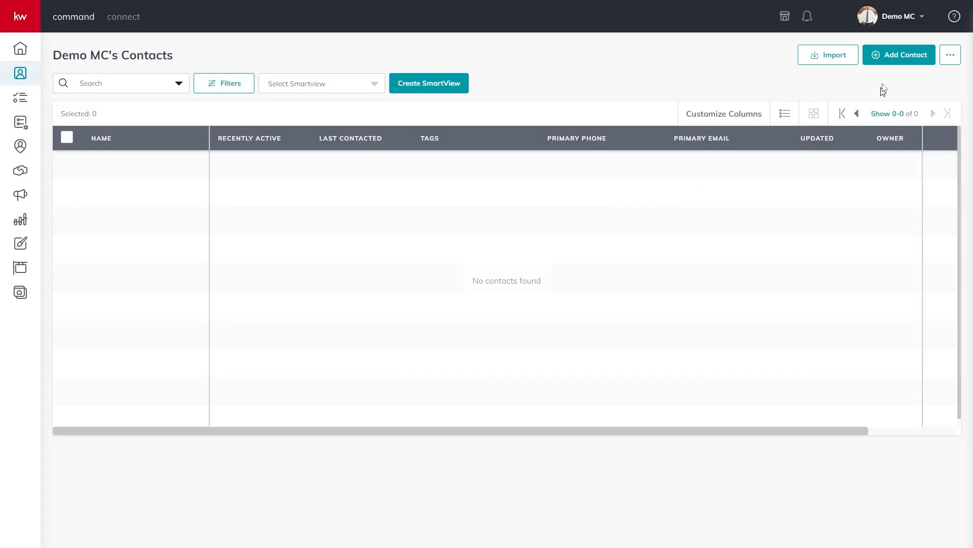
Add a new contact with the person's full name, personal e-mail and phone number
click(889, 62)
click(442, 120)
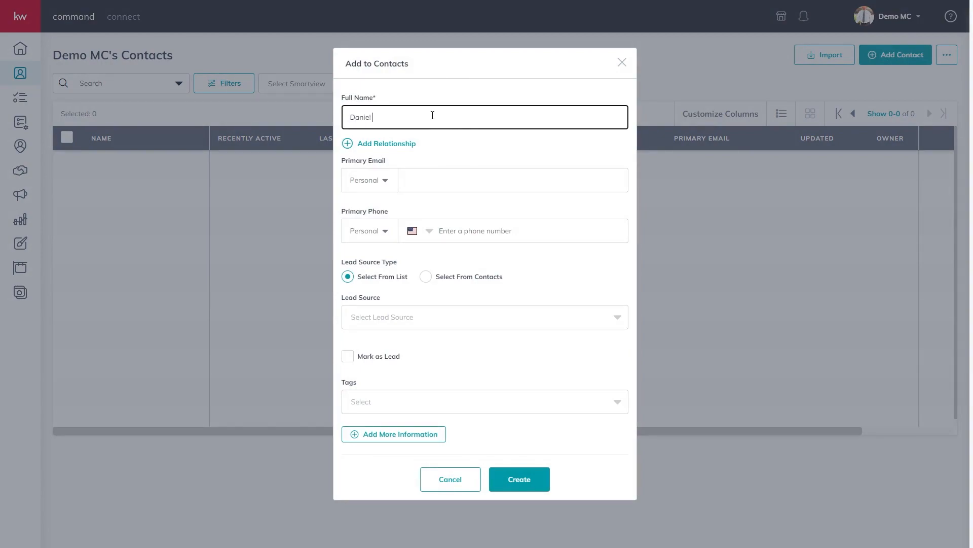
key(Tab)
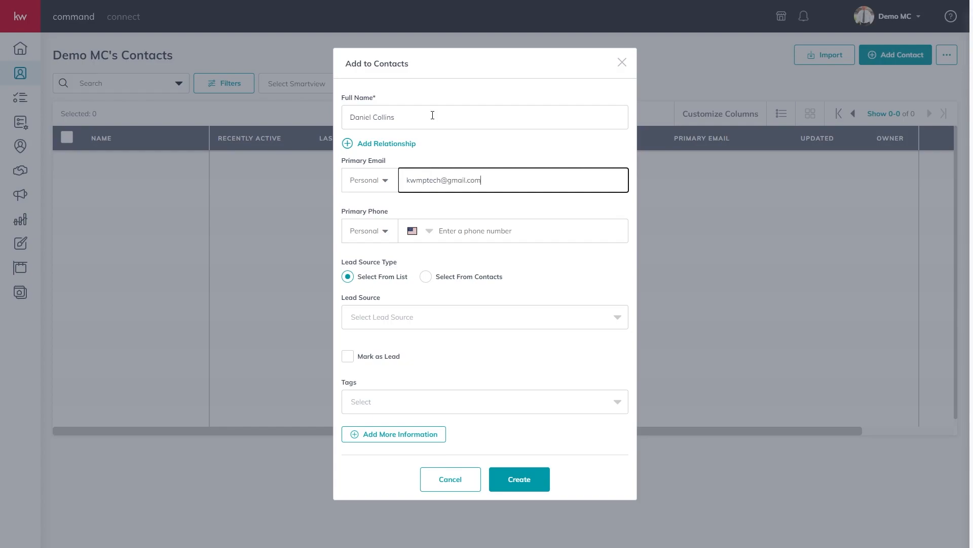
key(Tab)
click(499, 229)
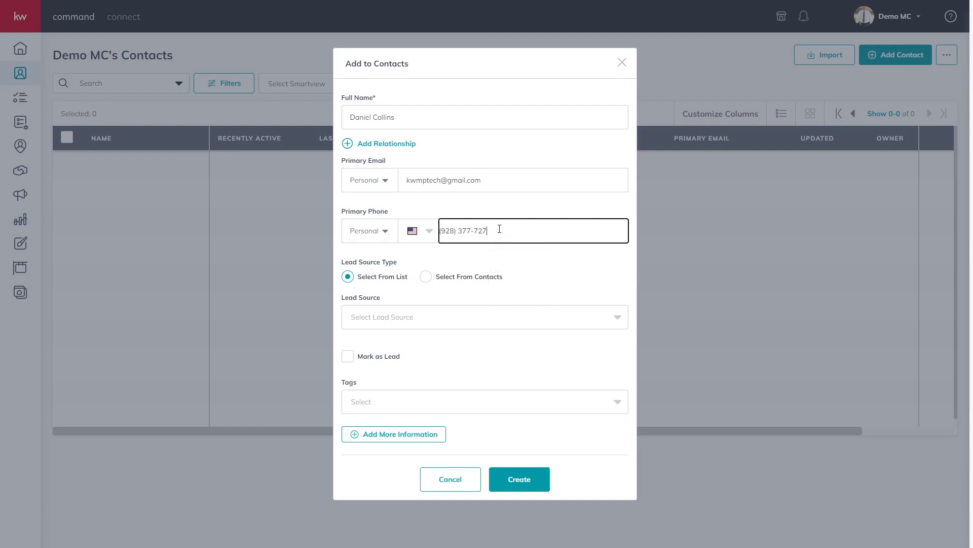
click(555, 273)
Browse the Lead Source list and close it without choosing a source
click(379, 321)
mouse_move(626, 339)
mouse_down()
mouse_move(630, 398)
mouse_move(626, 332)
mouse_up()
click(416, 318)
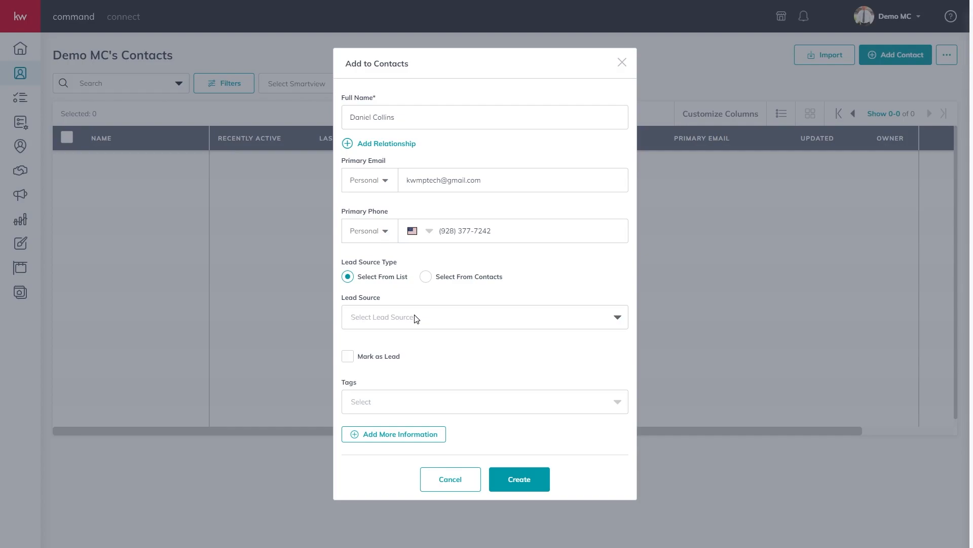
Create a custom 'Friends' lead source for the contact and mark the contact as a lead
text(F)
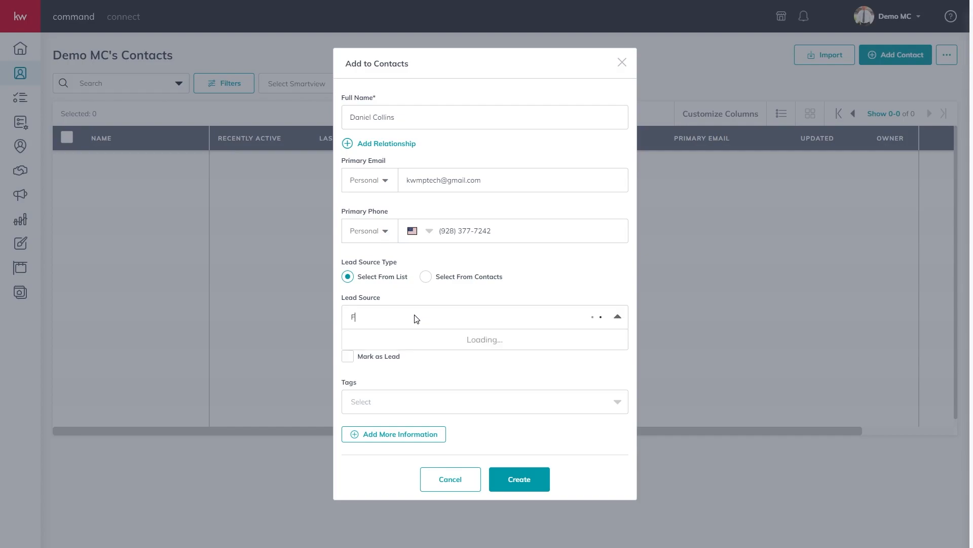
text(riends)
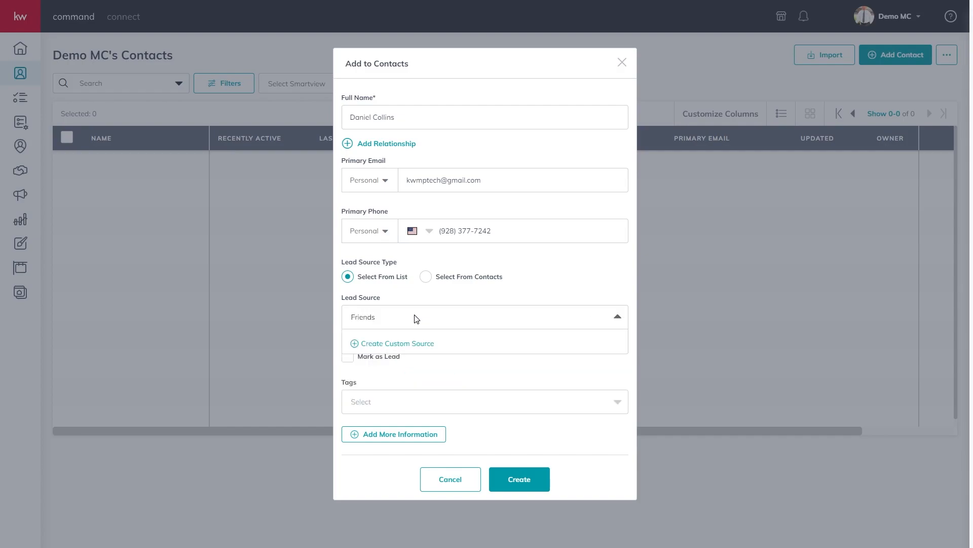
click(394, 345)
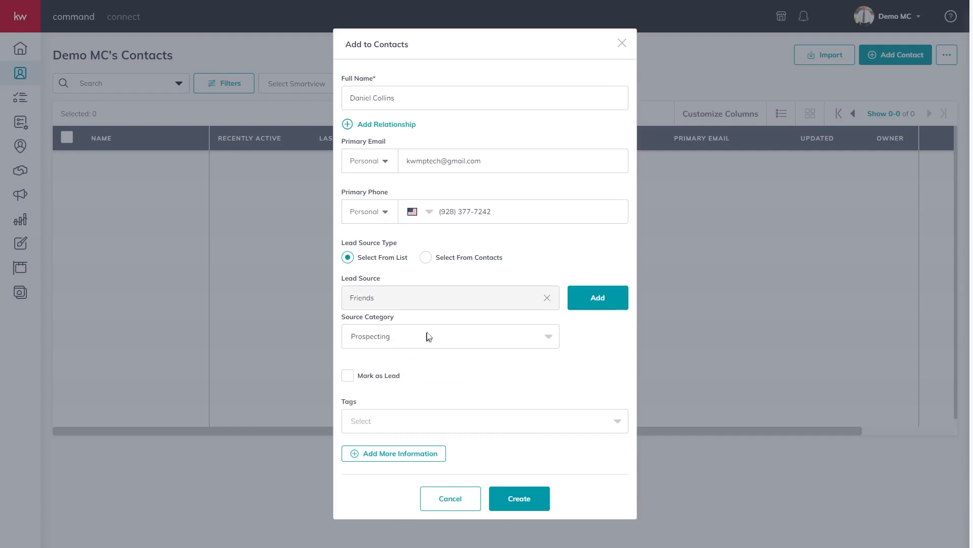
click(598, 298)
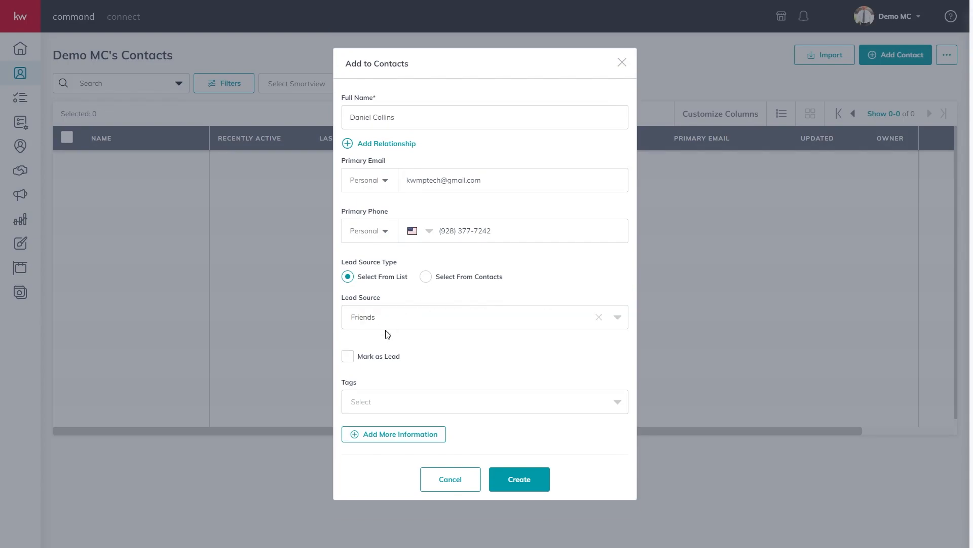
click(374, 323)
click(388, 320)
click(348, 359)
Add a purple custom 'Sphere Of Influence' tag and a Spouse relationship row
click(396, 406)
text(Sp)
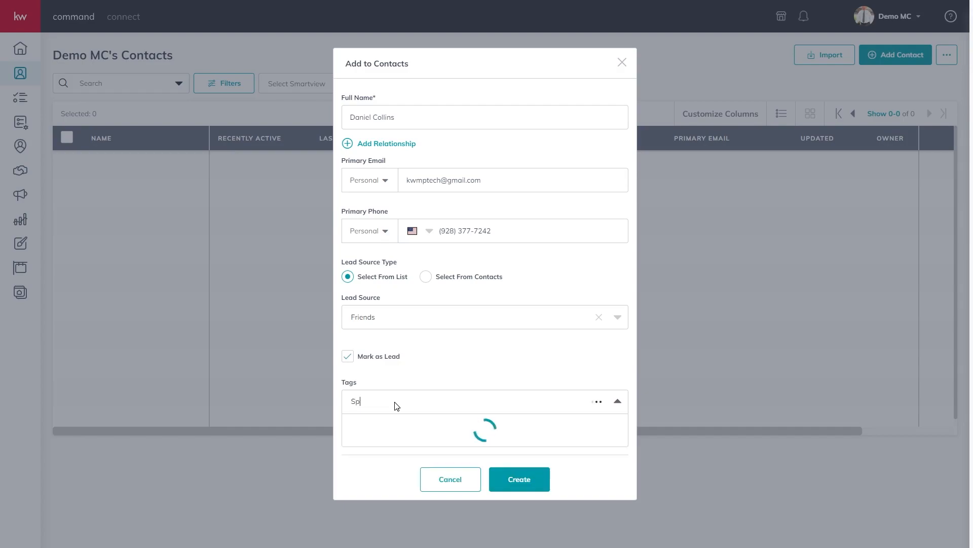
text(here Of Influence)
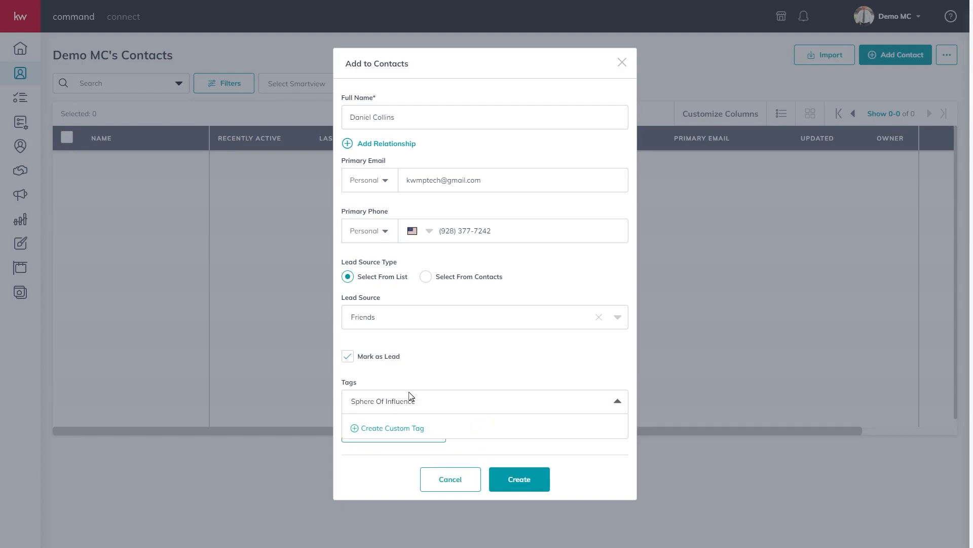
click(387, 433)
click(558, 420)
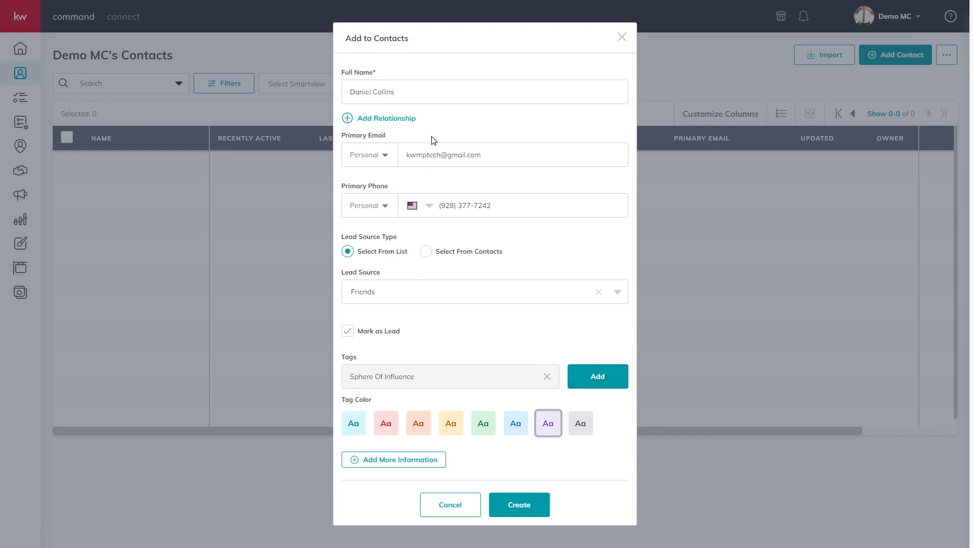
click(598, 377)
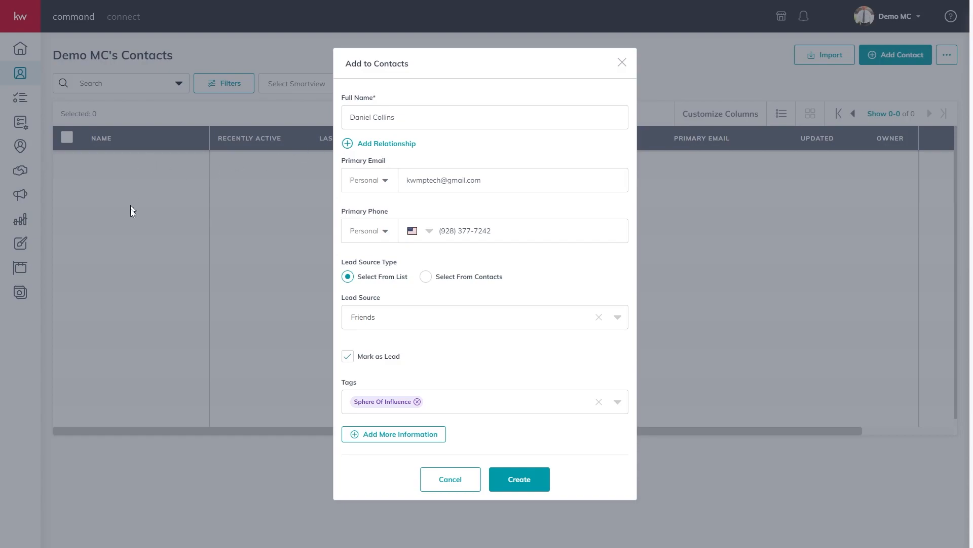
click(382, 144)
click(447, 138)
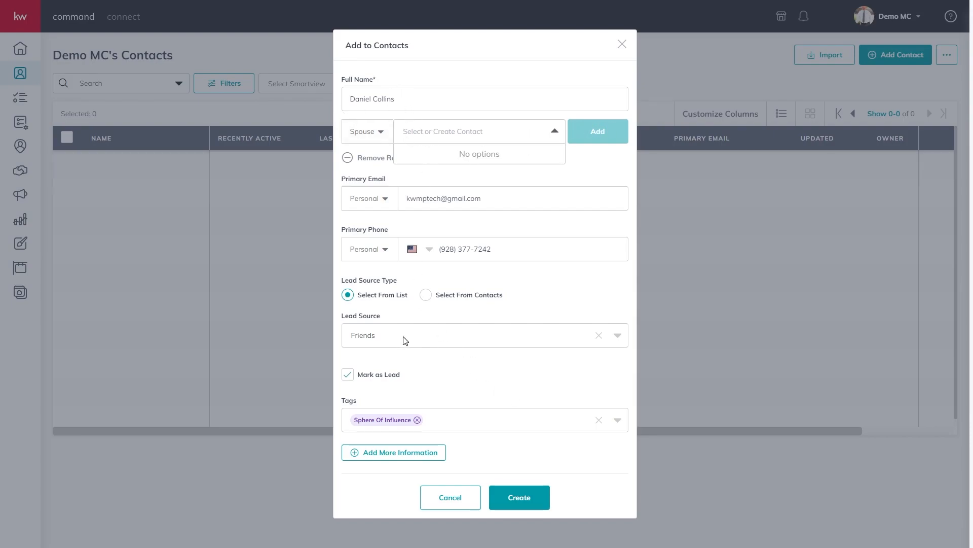
Expand the Additional Contact Information, About and Custom sections of the contact form
click(405, 454)
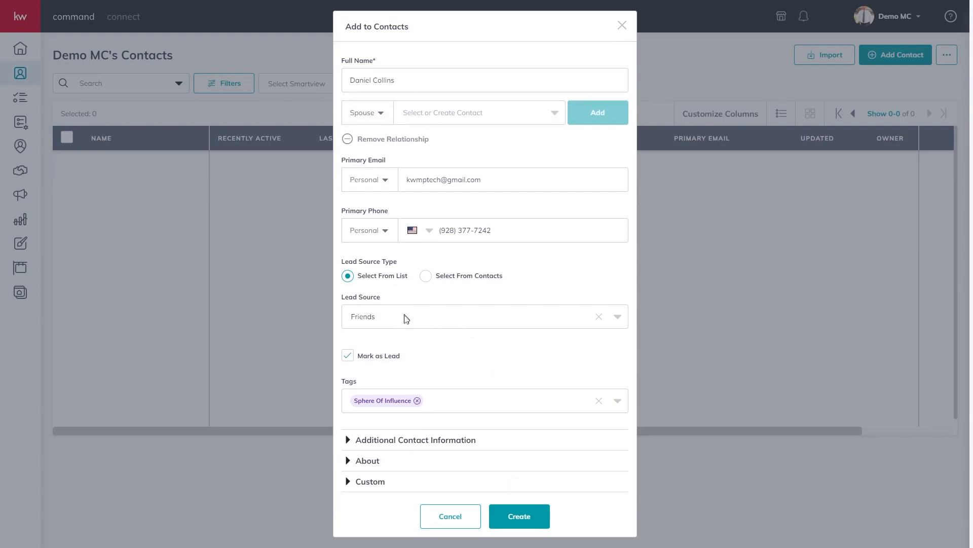
click(406, 443)
scroll(417, 425, down, 3)
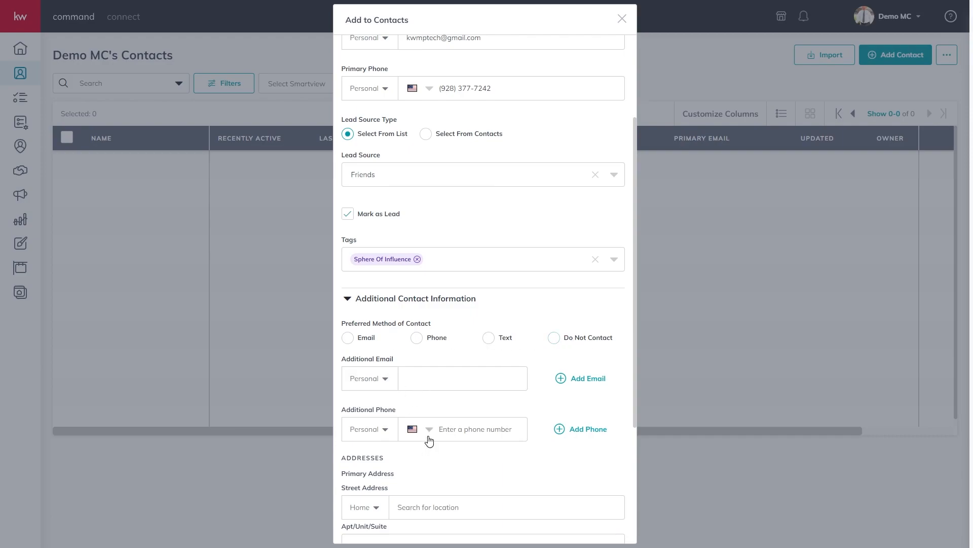
scroll(434, 381, down, 2)
scroll(444, 319, down, 2)
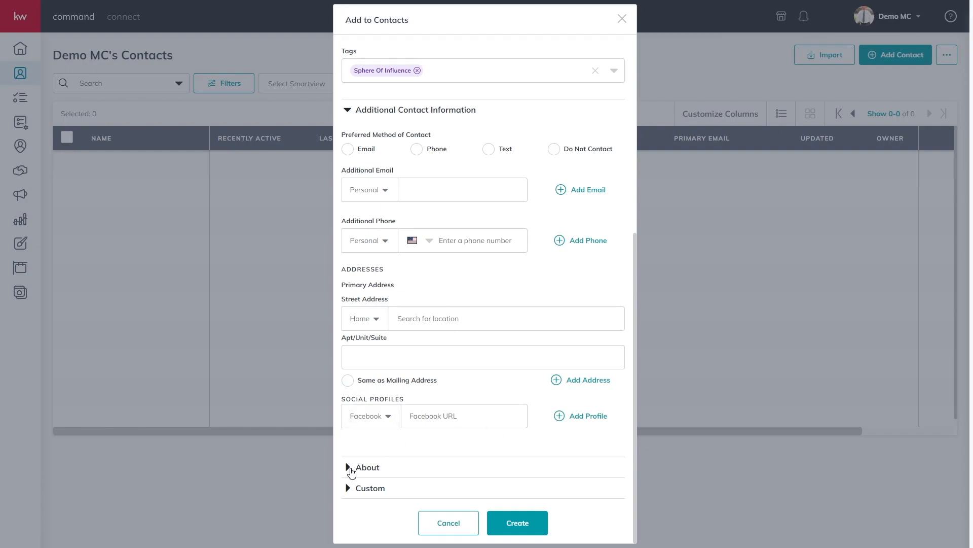
click(351, 467)
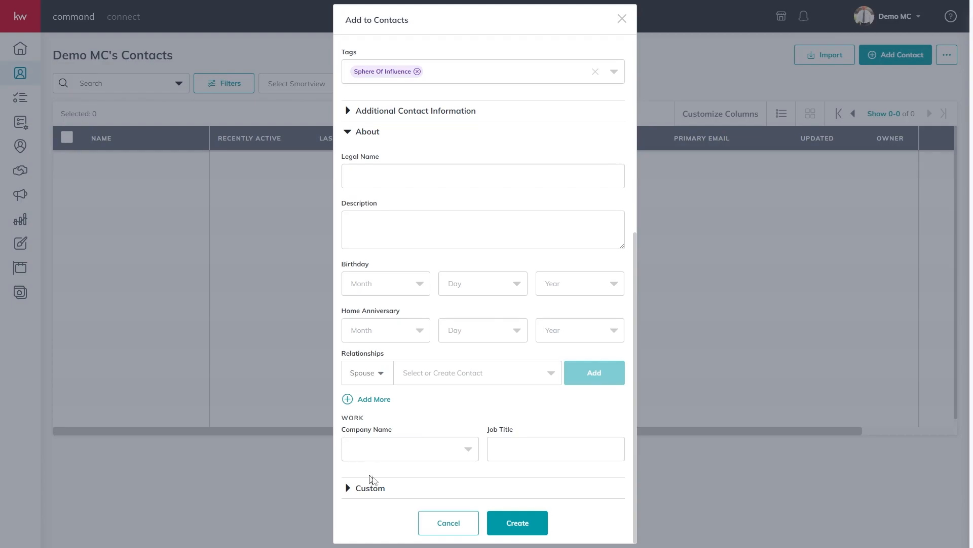
click(378, 489)
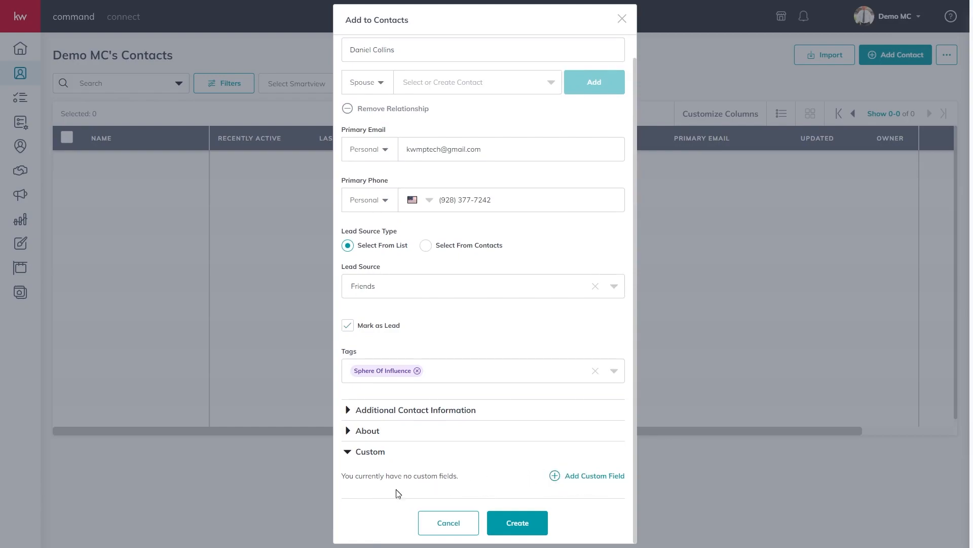
Check the custom field options, re-expand About, and create the contact
click(573, 476)
click(391, 430)
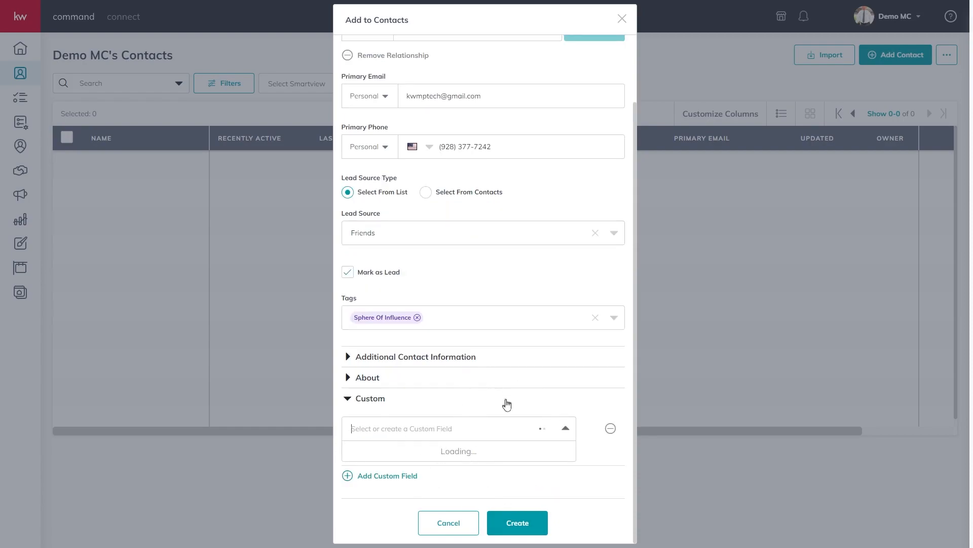
scroll(505, 401, up, 2)
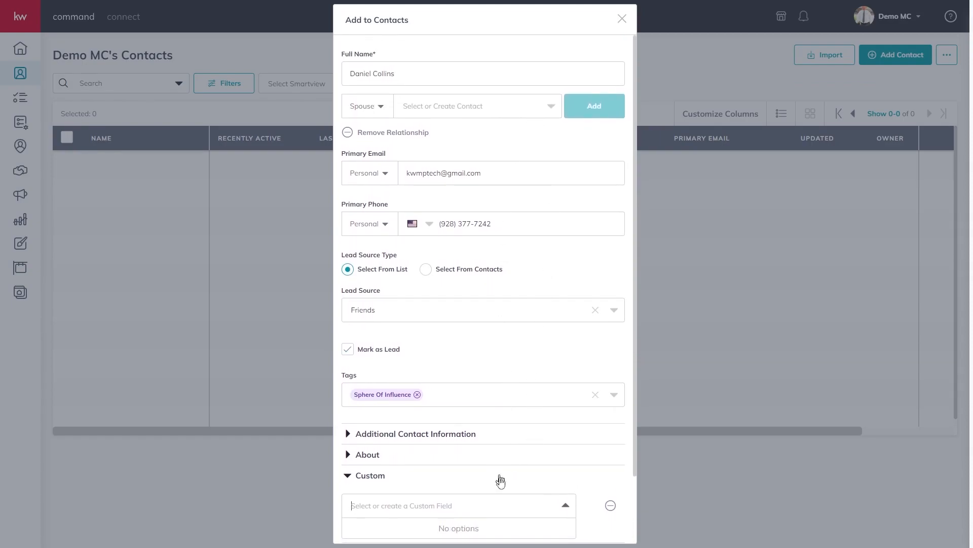
click(535, 460)
scroll(533, 406, down, 6)
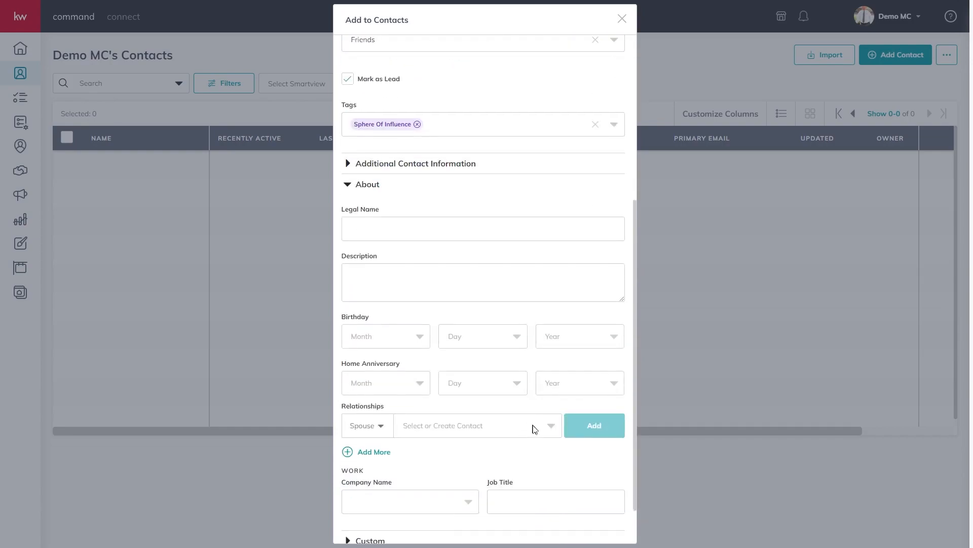
click(517, 522)
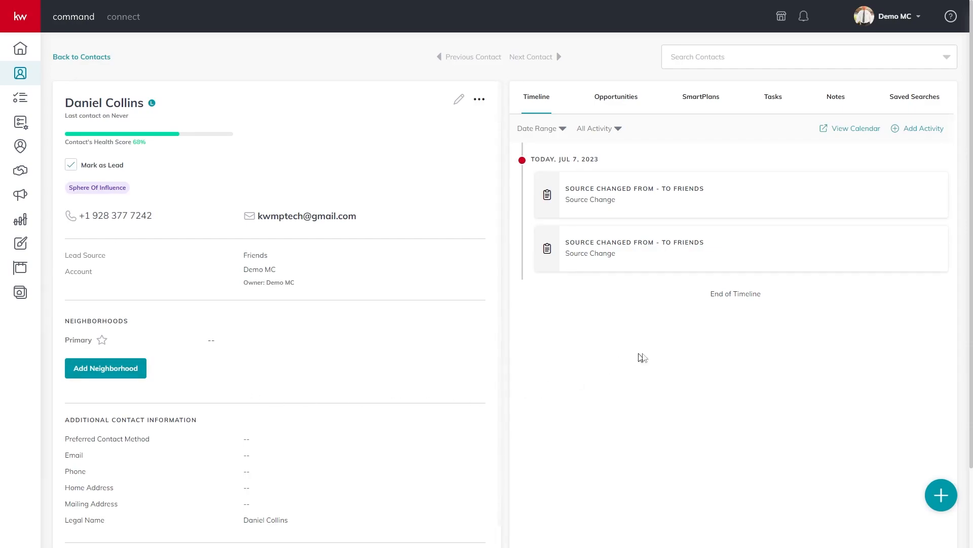
Bring up the Find on Map neighborhood picker from the contact's Neighborhoods section
click(458, 101)
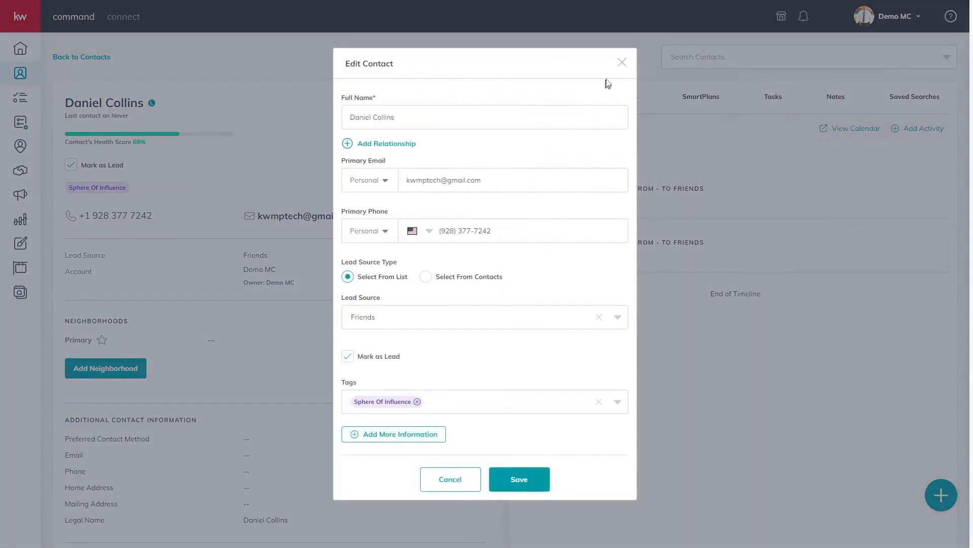
click(622, 63)
scroll(115, 360, down, 1)
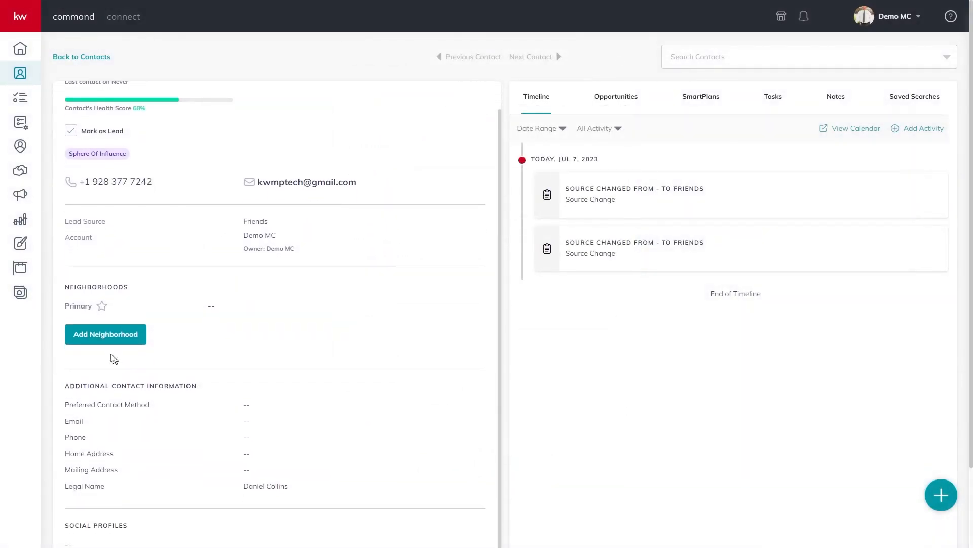
click(112, 341)
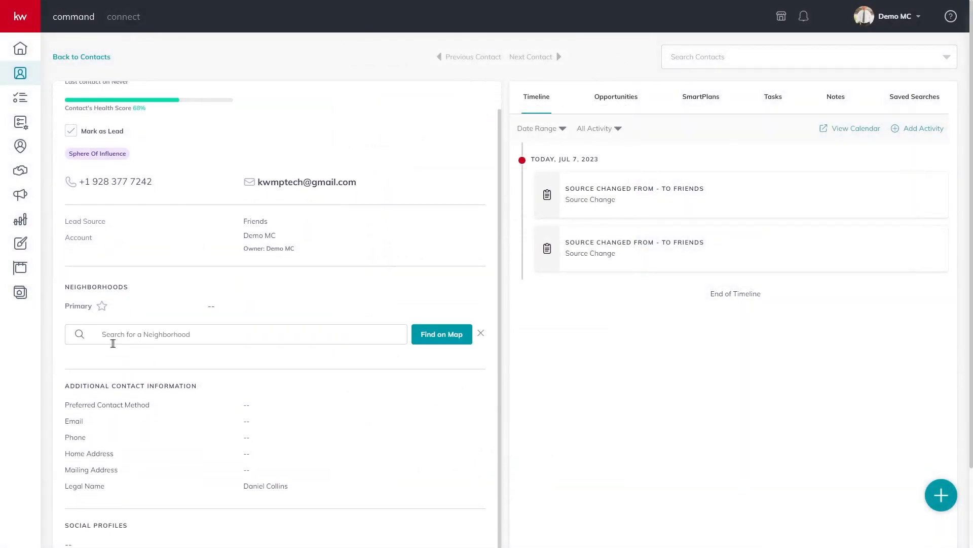
click(416, 339)
scroll(378, 278, down, 2)
Zoom the map into Las Vegas, trying and then deselecting Dean Martin and Serene Ave
click(668, 309)
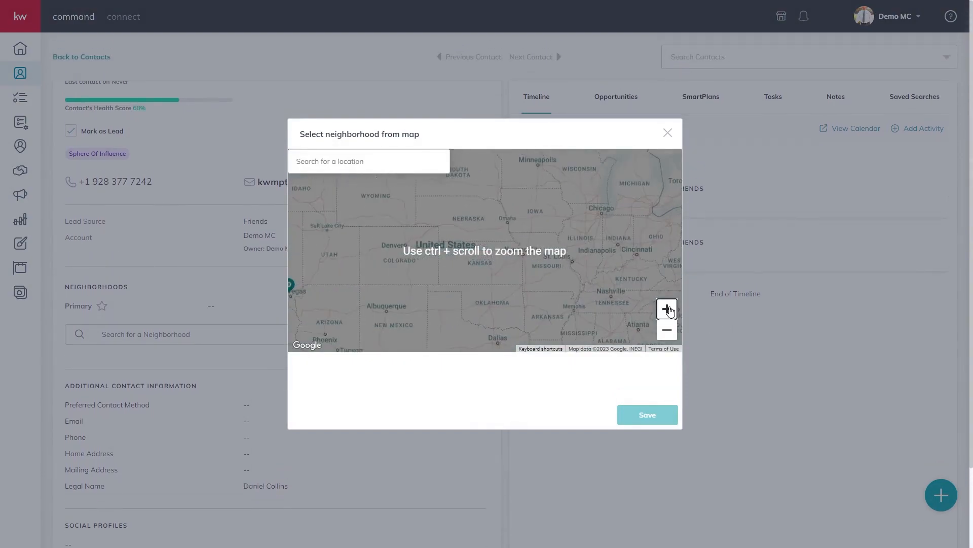
drag(350, 276, 566, 246)
click(667, 309)
click(667, 309)
click(667, 308)
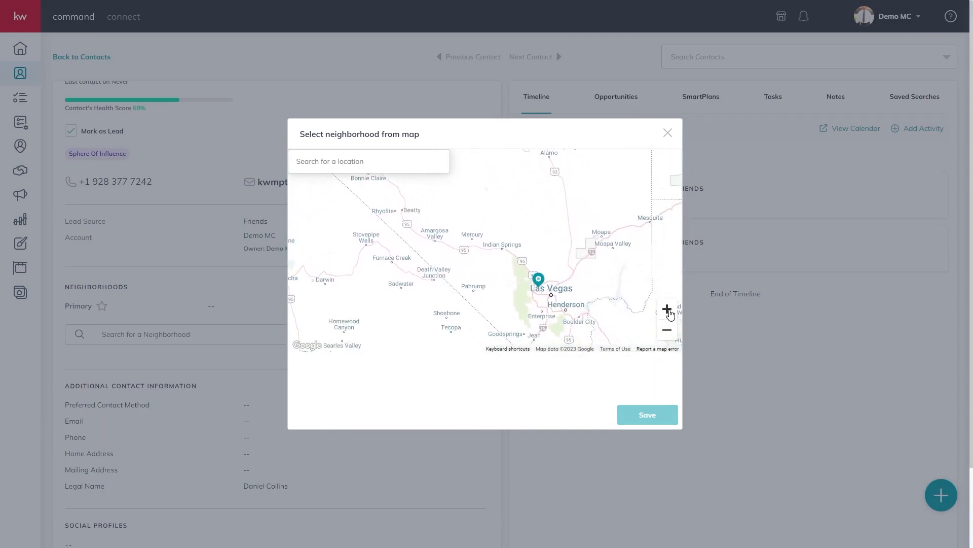
click(667, 309)
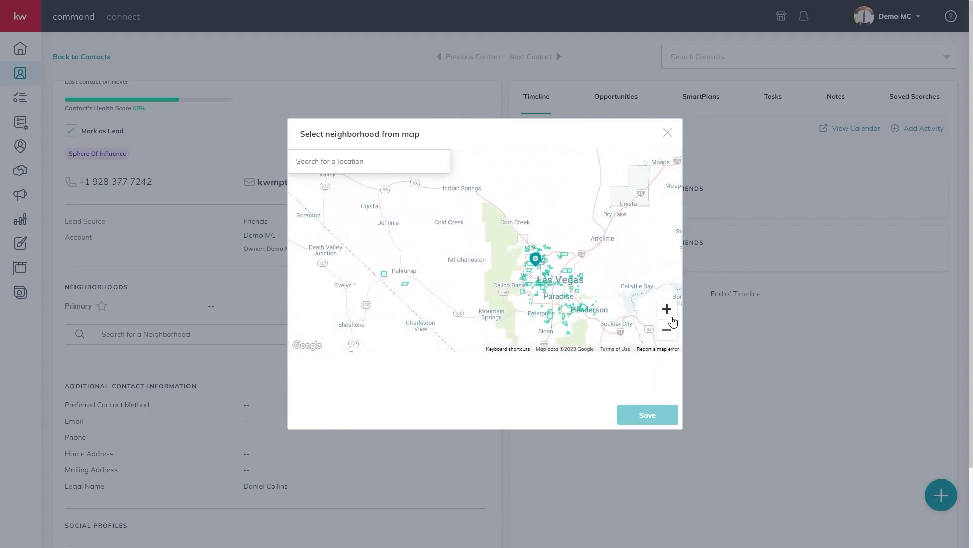
click(551, 319)
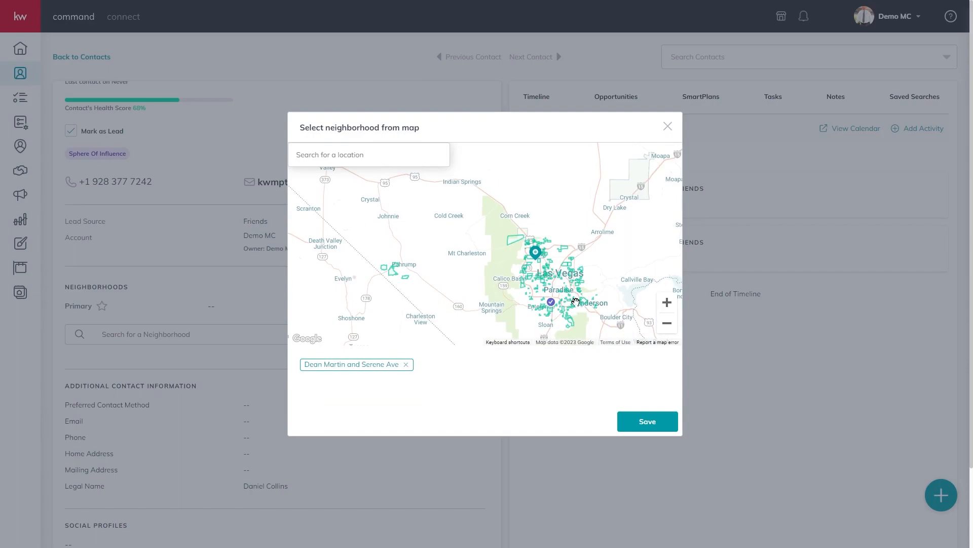
scroll(583, 311, up, 3)
ctrl+scroll(563, 326, up, 2)
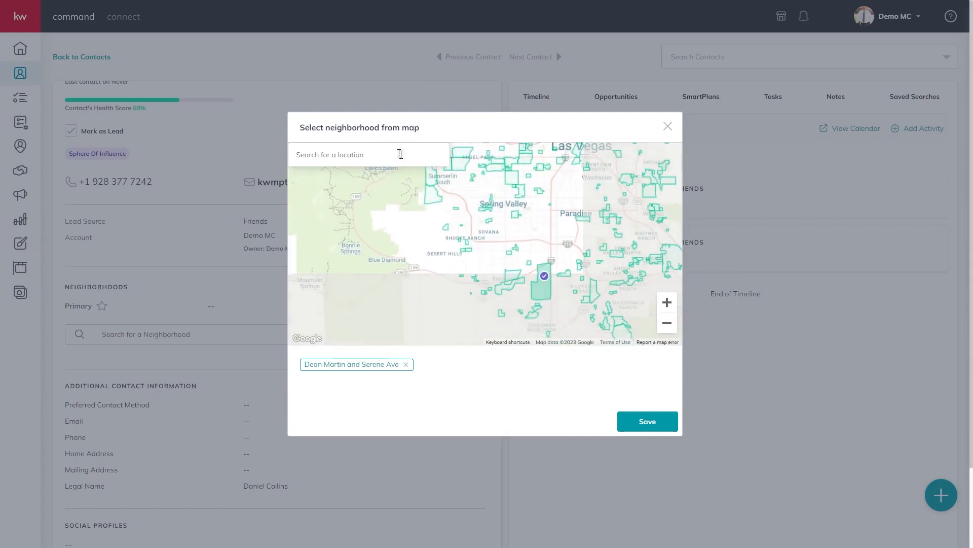
double_click(669, 307)
drag(574, 284, 539, 265)
click(539, 265)
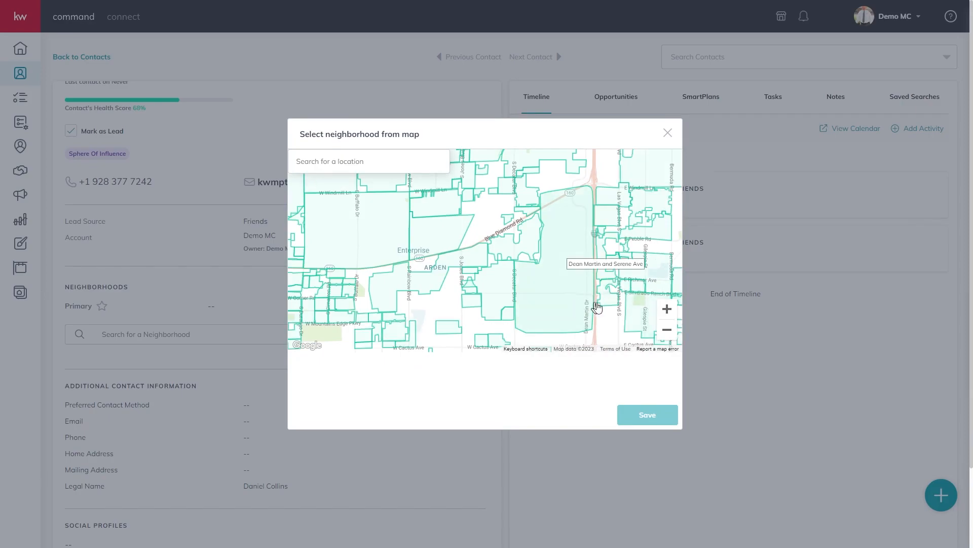
Pan toward Green Valley, pick the Desert Shadow neighborhood and save it
drag(601, 306, 492, 196)
drag(523, 297, 466, 208)
scroll(526, 295, down, 3)
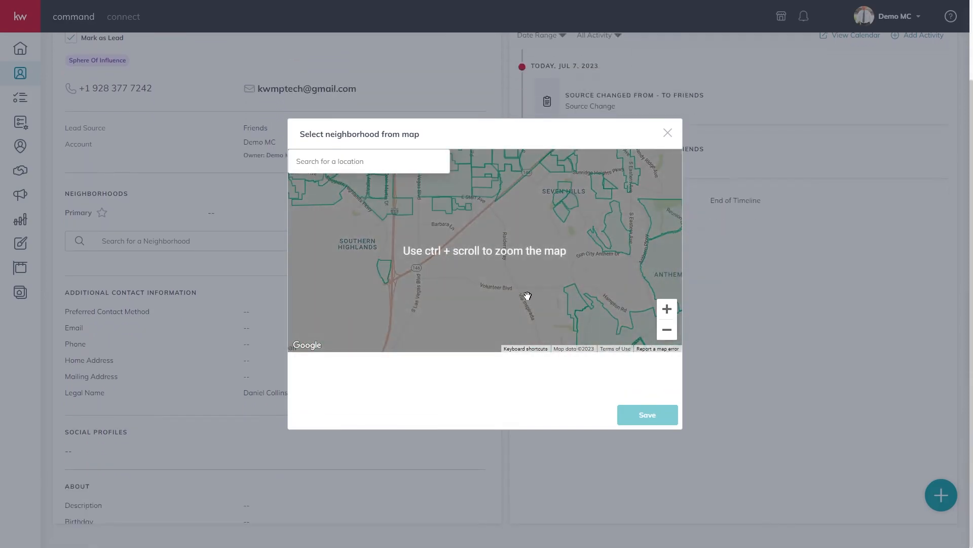
click(667, 330)
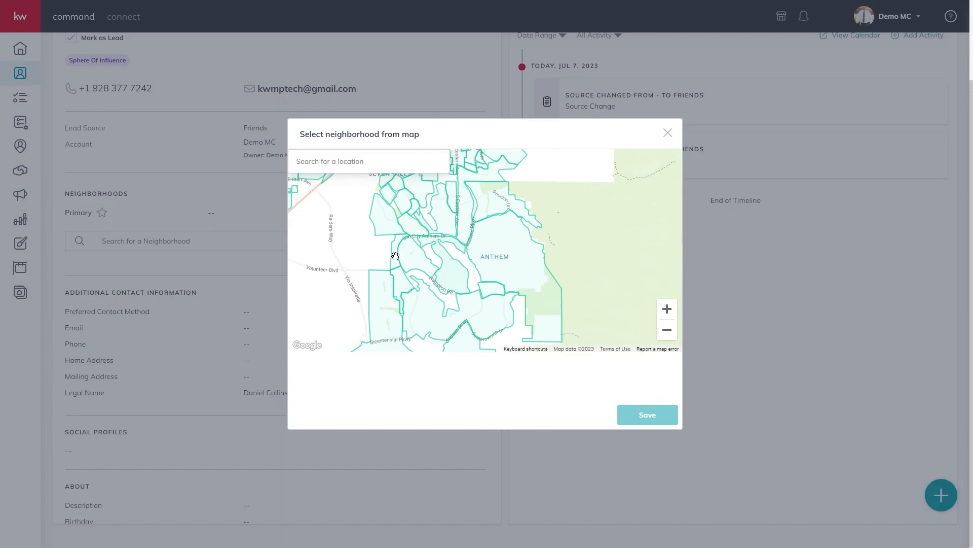
drag(404, 223, 383, 332)
drag(515, 277, 434, 291)
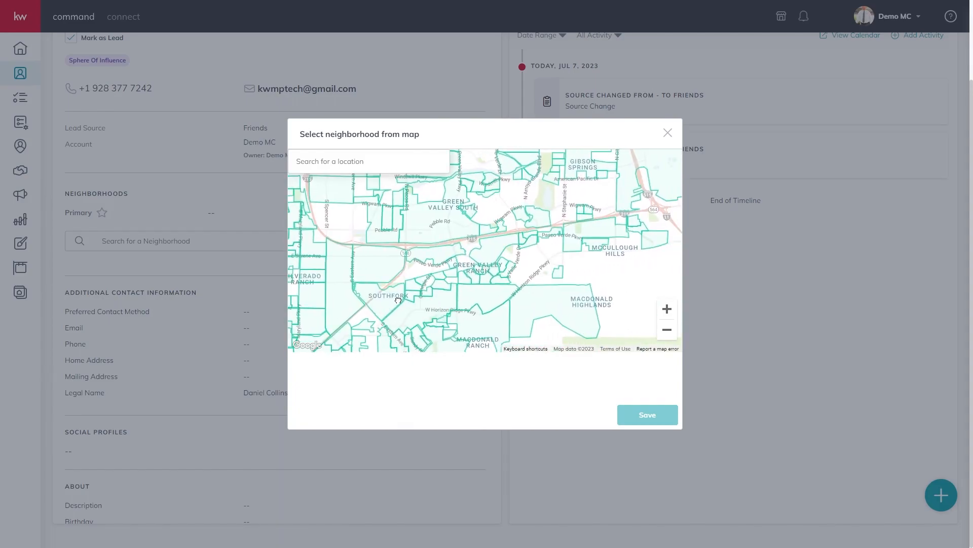
mouse_move(517, 272)
mouse_down()
mouse_move(514, 304)
mouse_move(502, 303)
mouse_up()
click(480, 287)
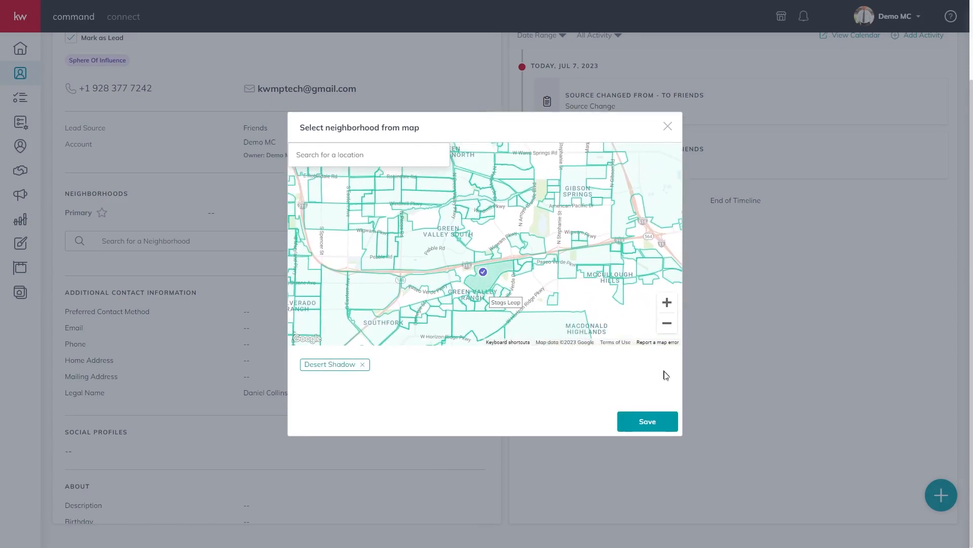
click(647, 423)
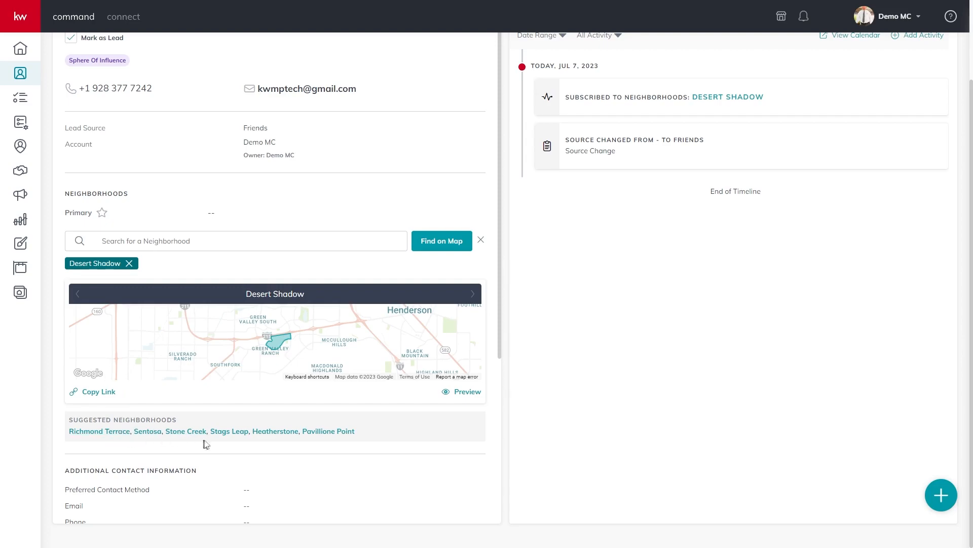
Add the suggested Pavillione Point neighborhood to the contact
click(319, 433)
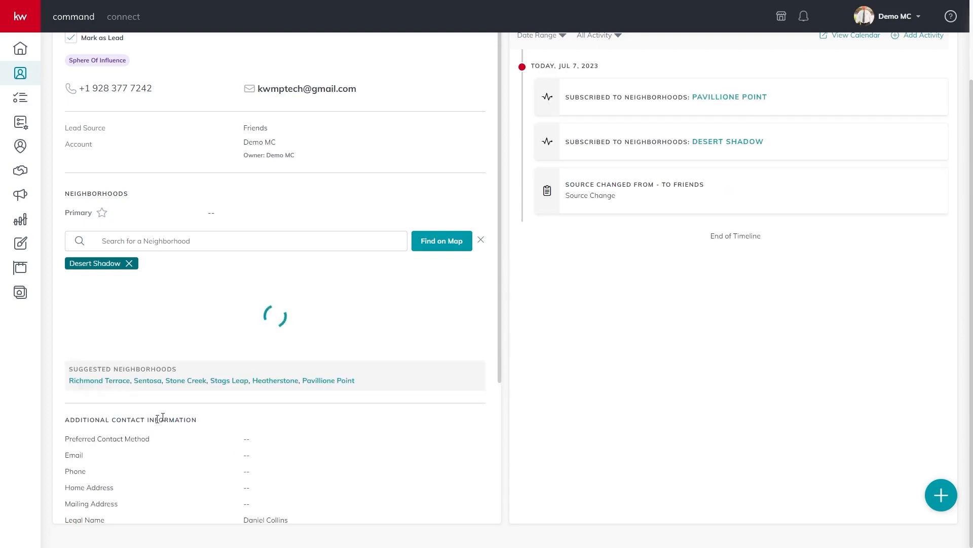
scroll(250, 434, down, 5)
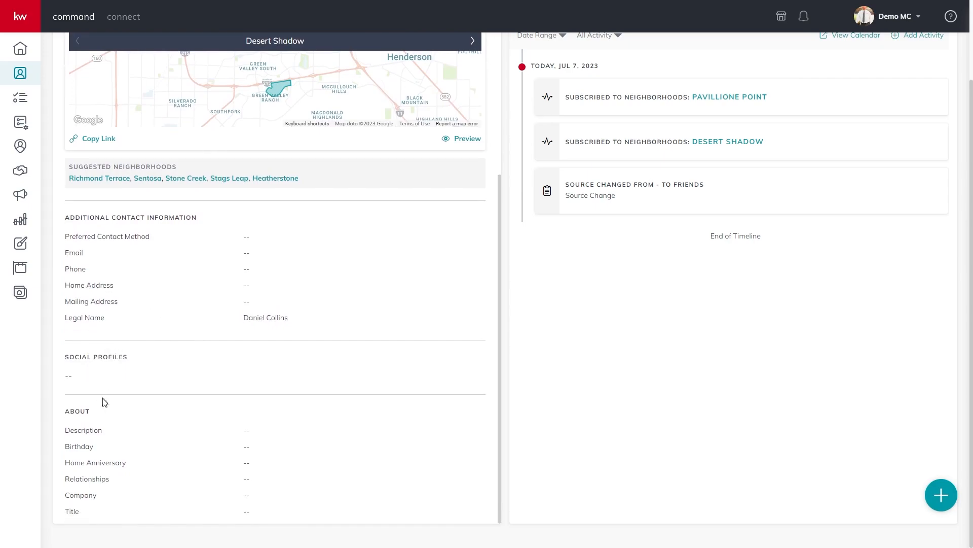
Browse the contact's Opportunities, SmartPlans, Tasks and Notes, then begin a new saved search
scroll(250, 441, up, 6)
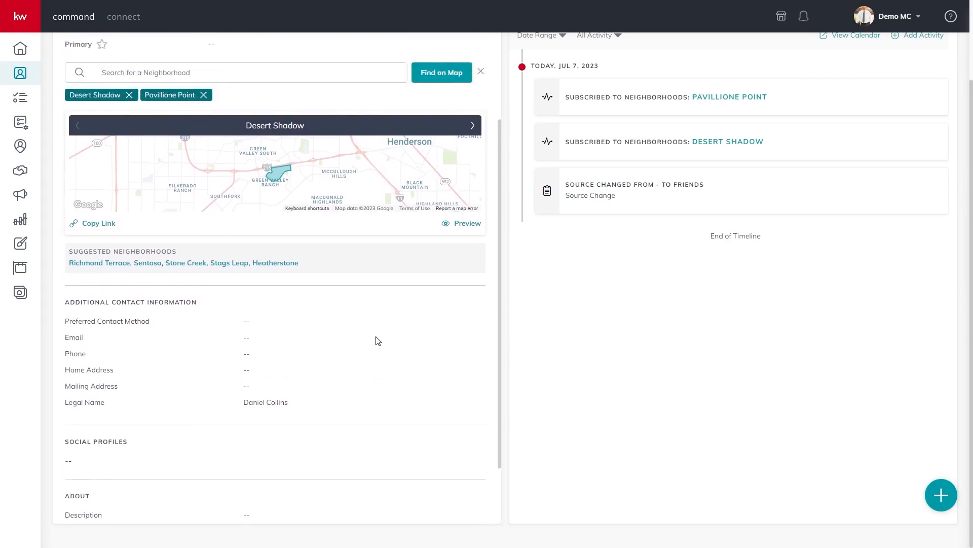
scroll(689, 283, up, 1)
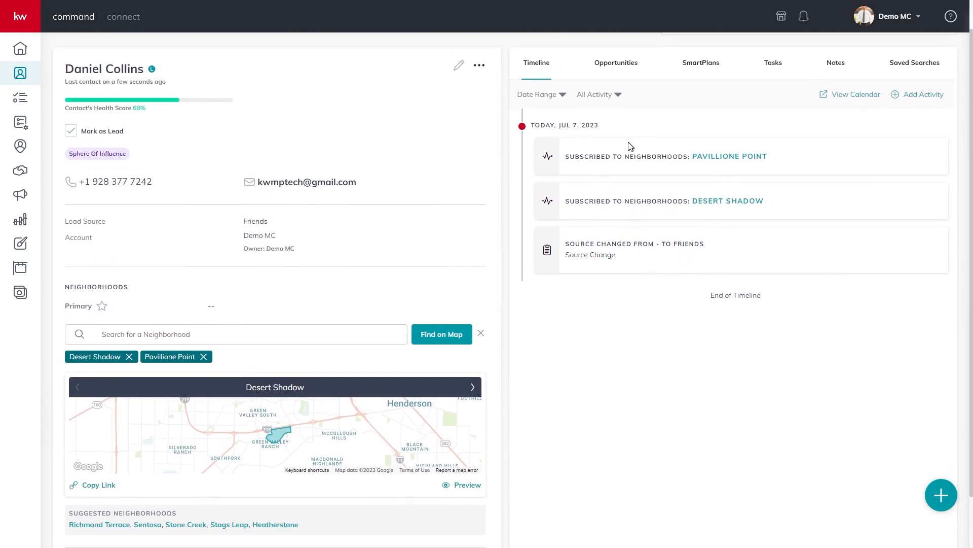
click(622, 71)
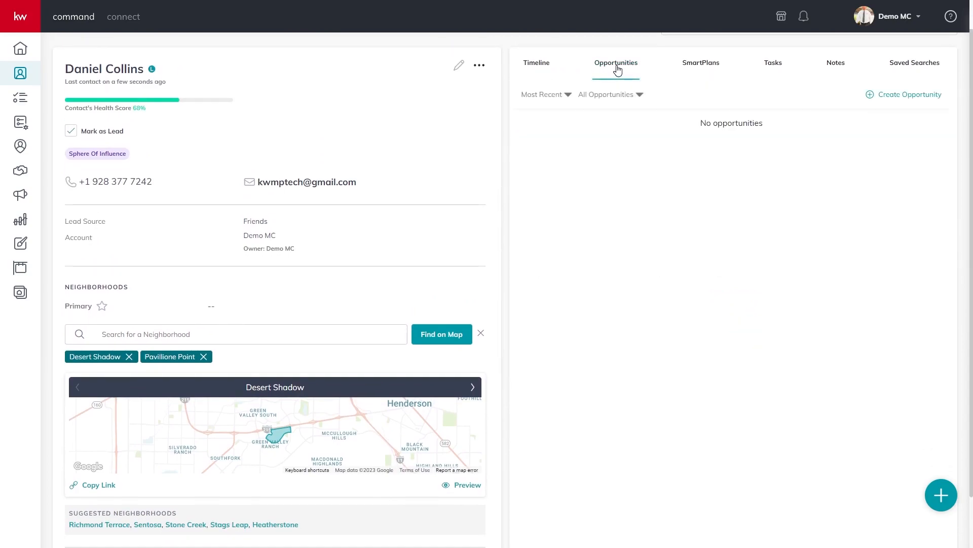
click(711, 71)
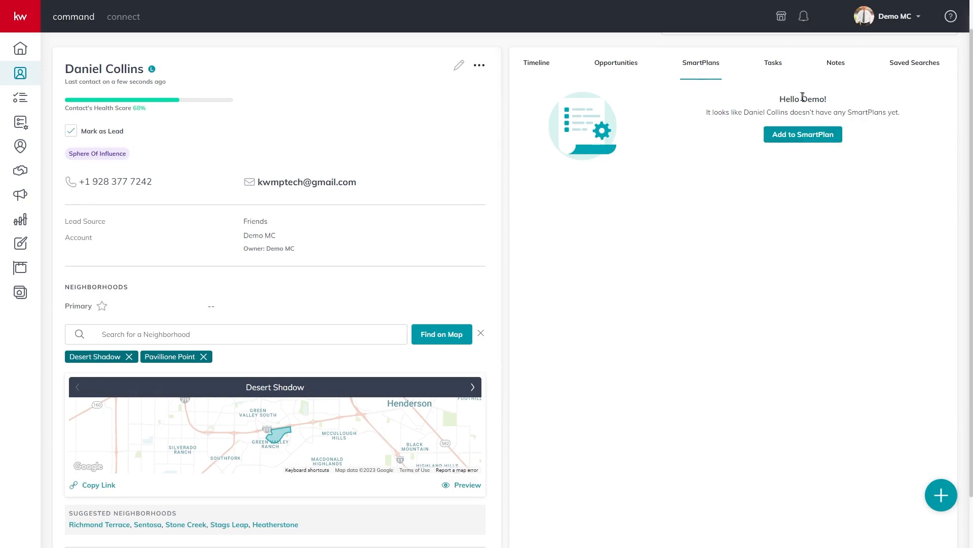
click(771, 65)
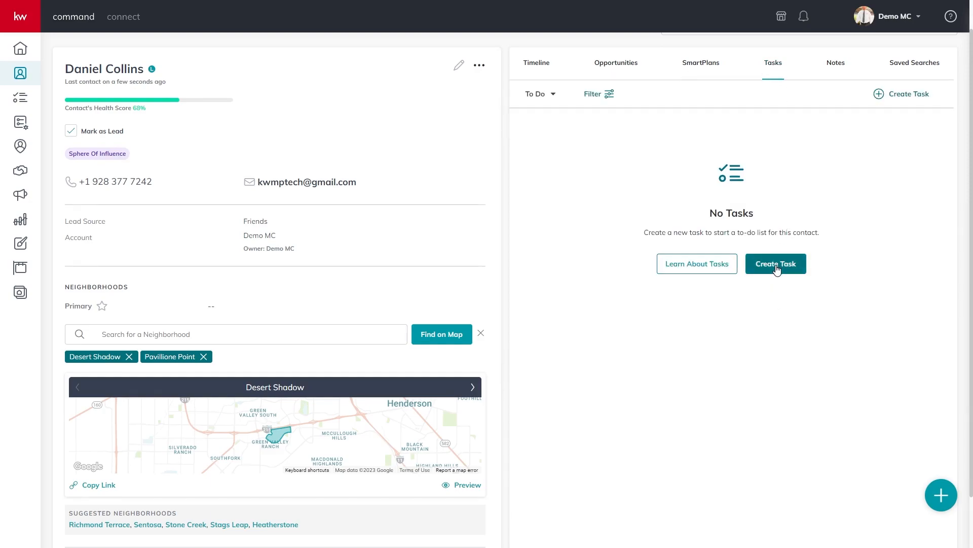
click(836, 65)
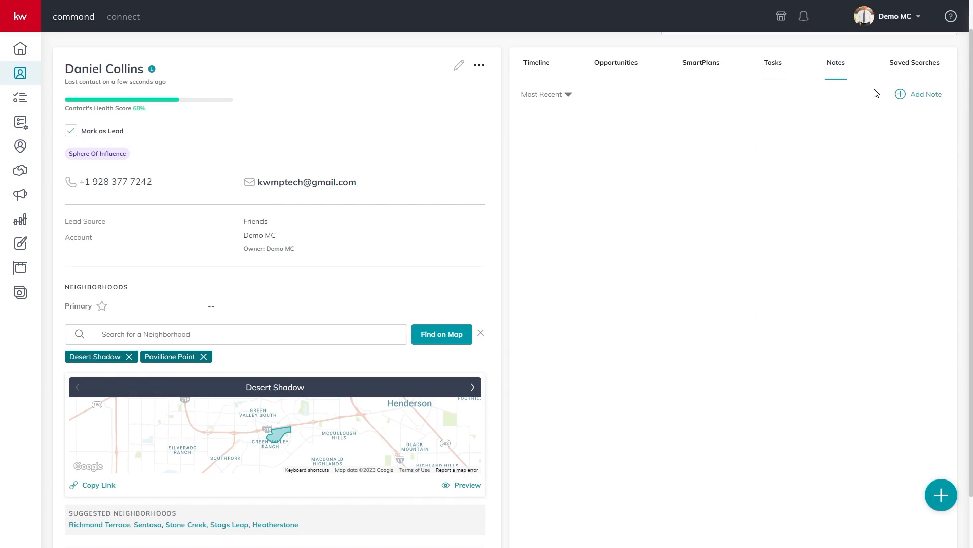
click(910, 66)
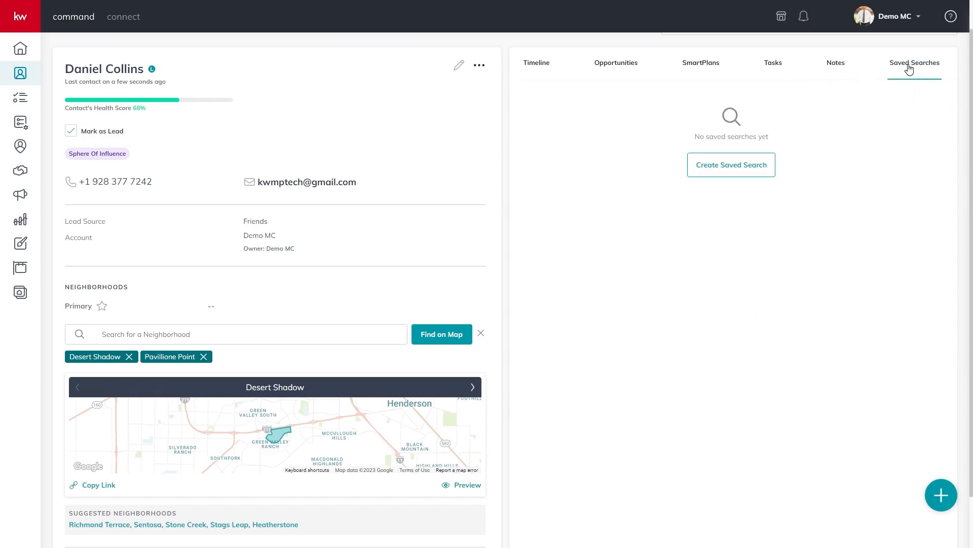
click(761, 171)
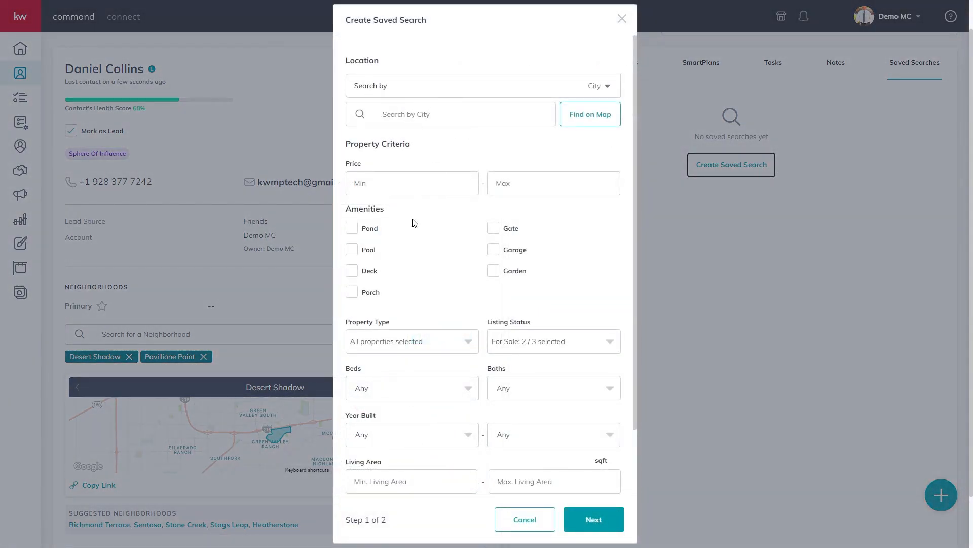
Search by zip code 89129 with a $400,000 maximum price and a required pool
scroll(433, 243, down, 2)
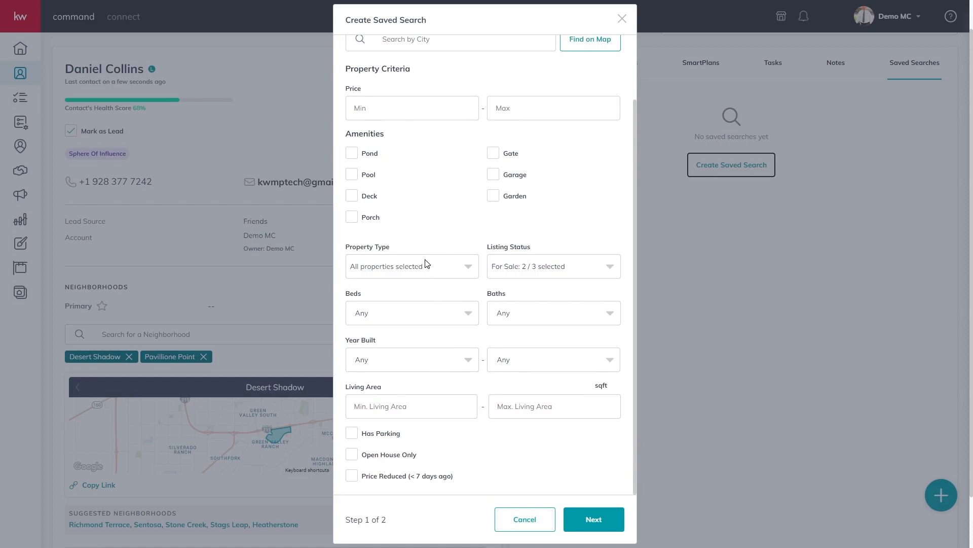
scroll(394, 138, up, 2)
click(609, 89)
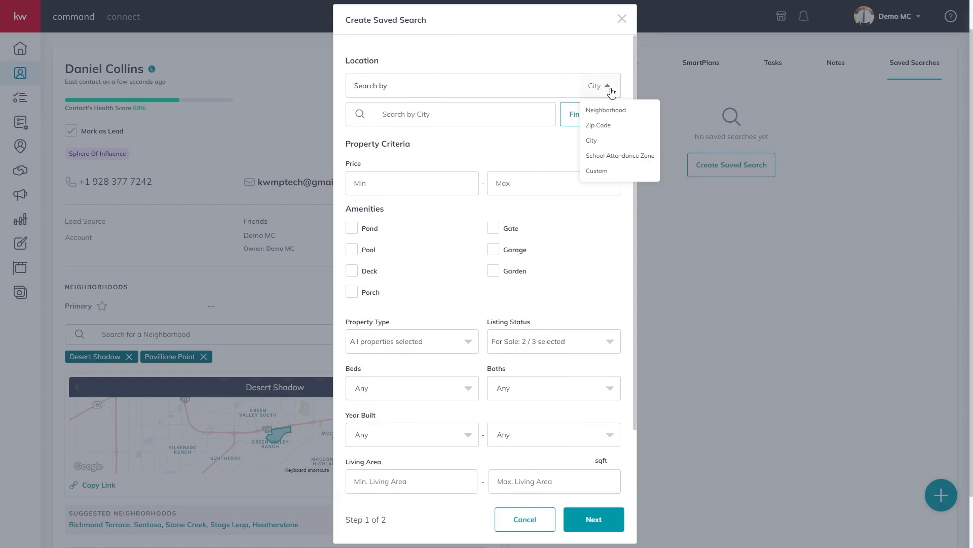
click(605, 124)
click(429, 109)
text(89129)
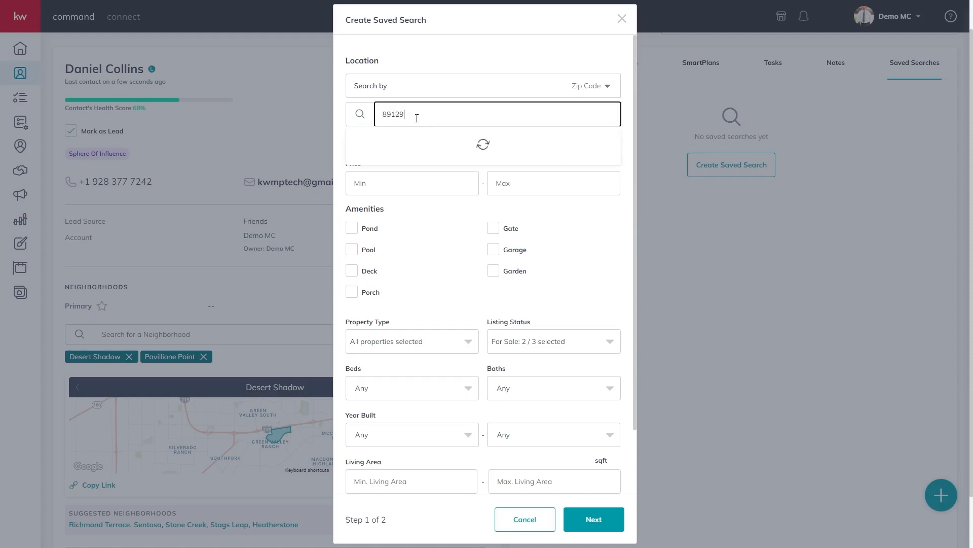
click(391, 152)
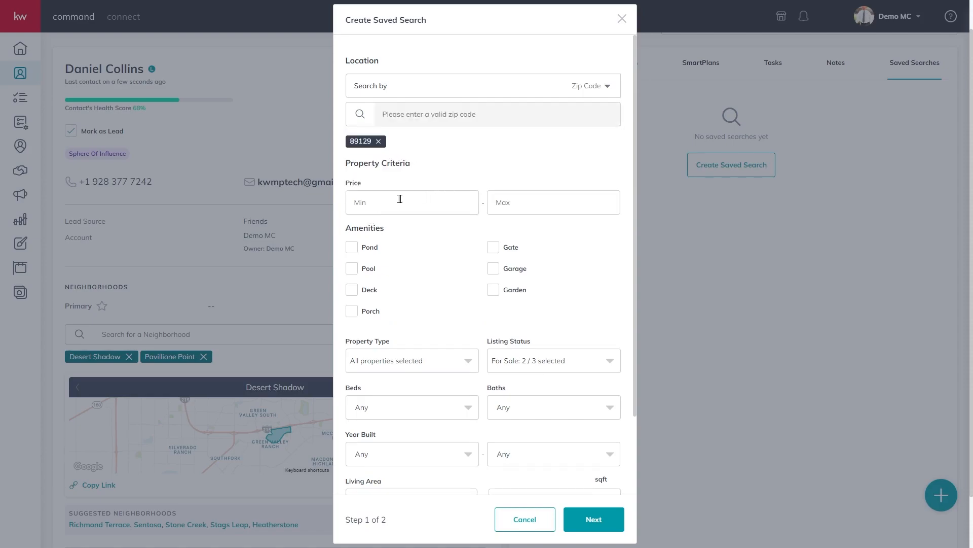
click(530, 208)
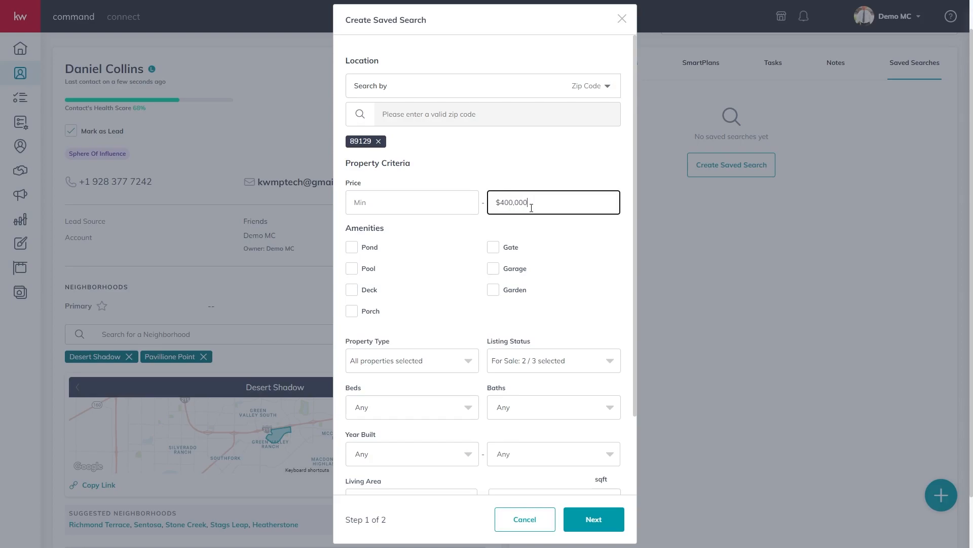
click(413, 266)
click(355, 274)
drag(461, 305, 450, 227)
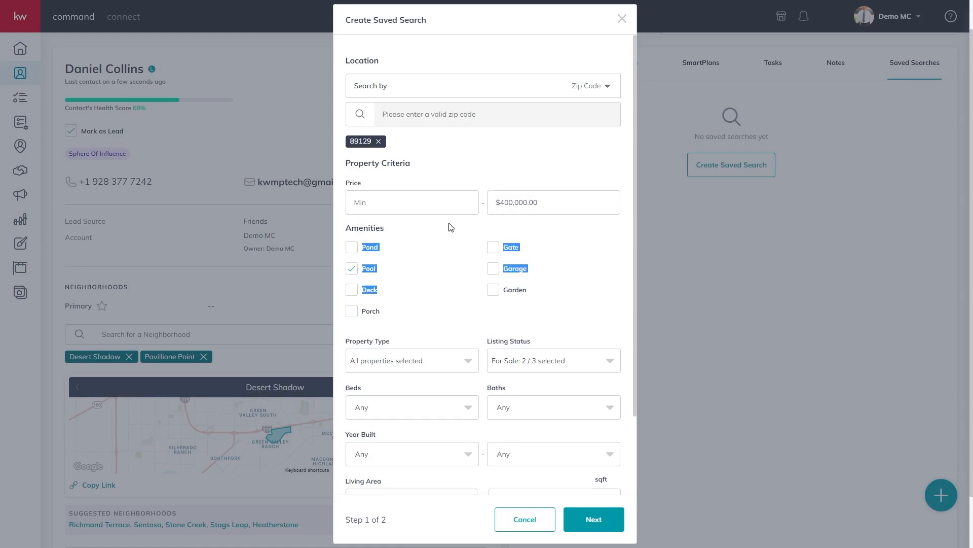
Exclude Condos / Co-ops, Lots / Land, Multi-Family, Apartments, Foreclosures, Short Sale and New Construction
click(475, 368)
drag(474, 391, 472, 423)
click(480, 411)
click(458, 369)
click(360, 402)
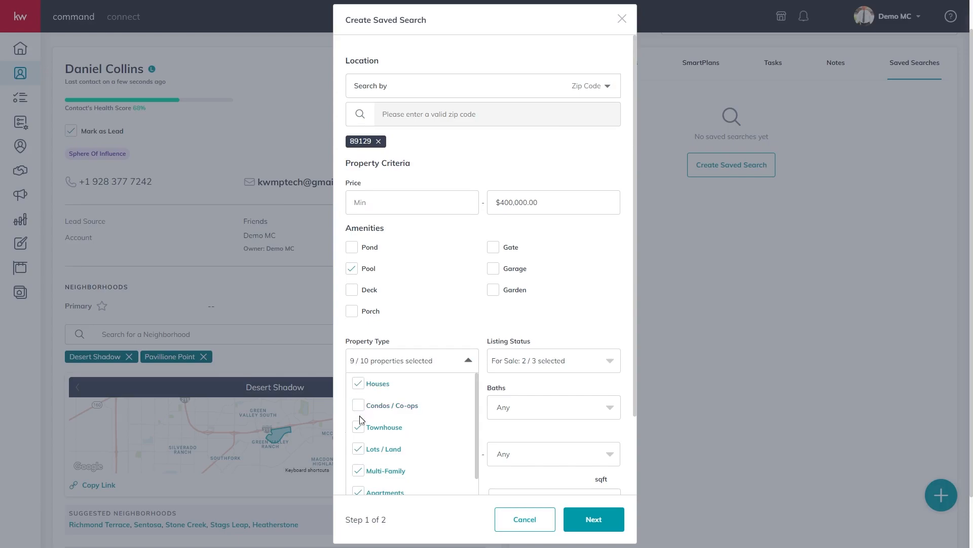
scroll(362, 445, down, 1)
click(359, 384)
click(359, 404)
click(359, 427)
click(362, 450)
click(358, 470)
click(359, 492)
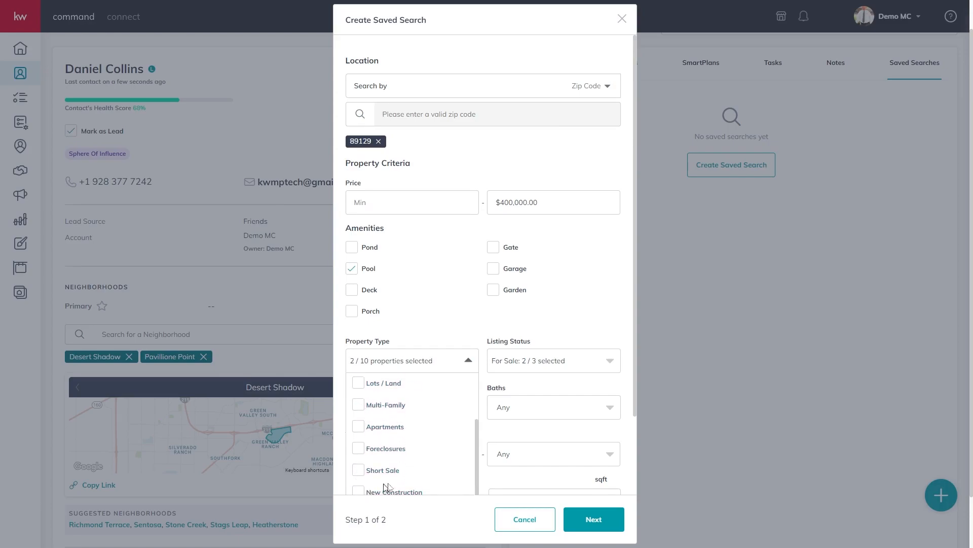
drag(477, 451, 470, 374)
Require 3+ bedrooms, 2+ bathrooms and parking, then continue to step 2
click(568, 365)
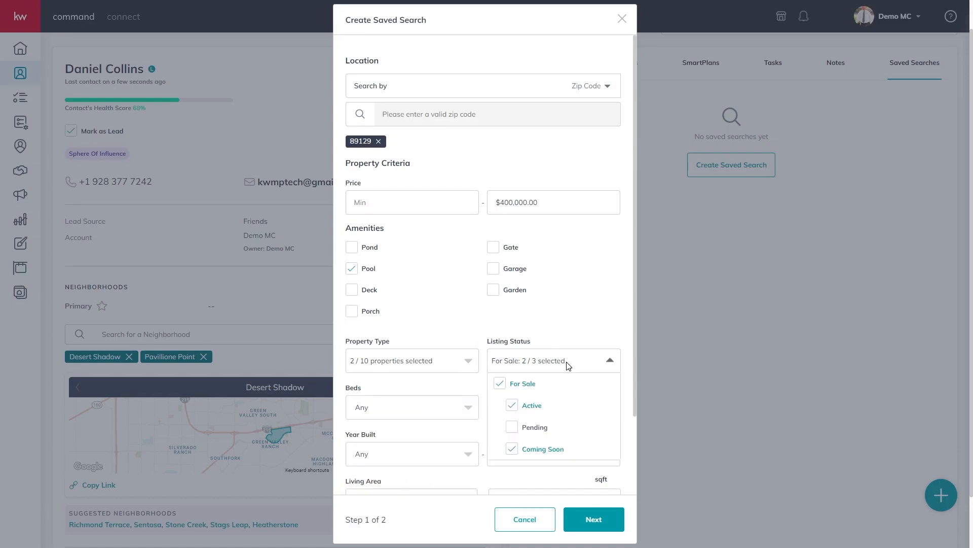
click(583, 339)
click(460, 411)
click(359, 488)
click(516, 417)
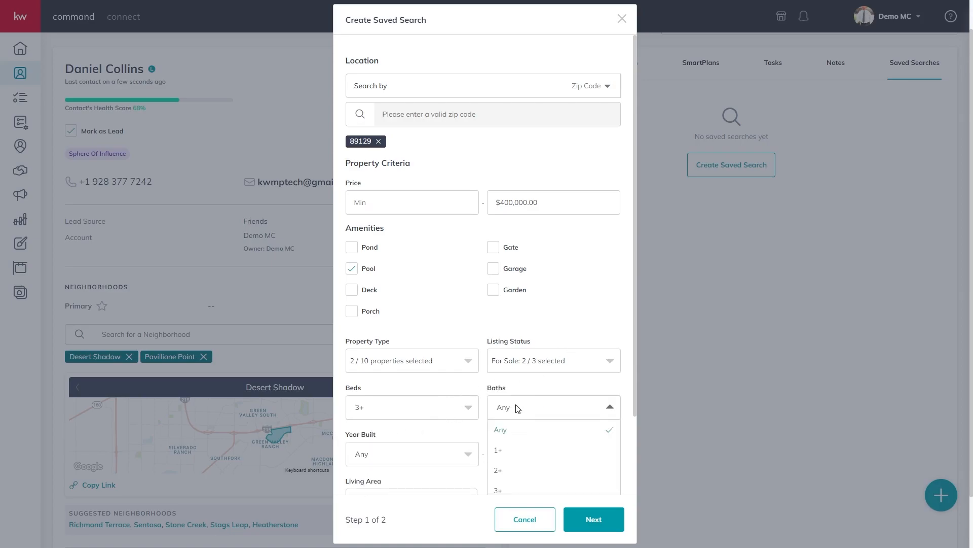
click(499, 472)
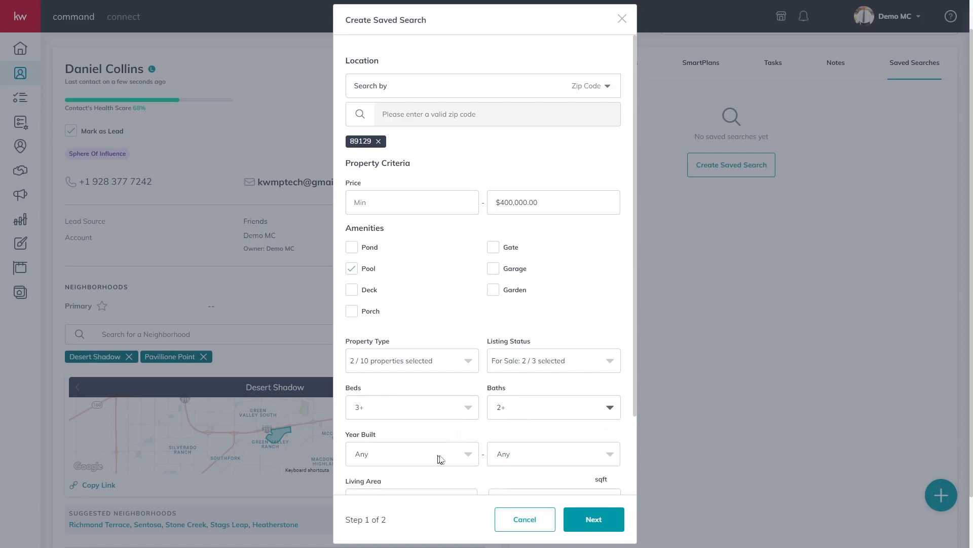
scroll(634, 400, down, 2)
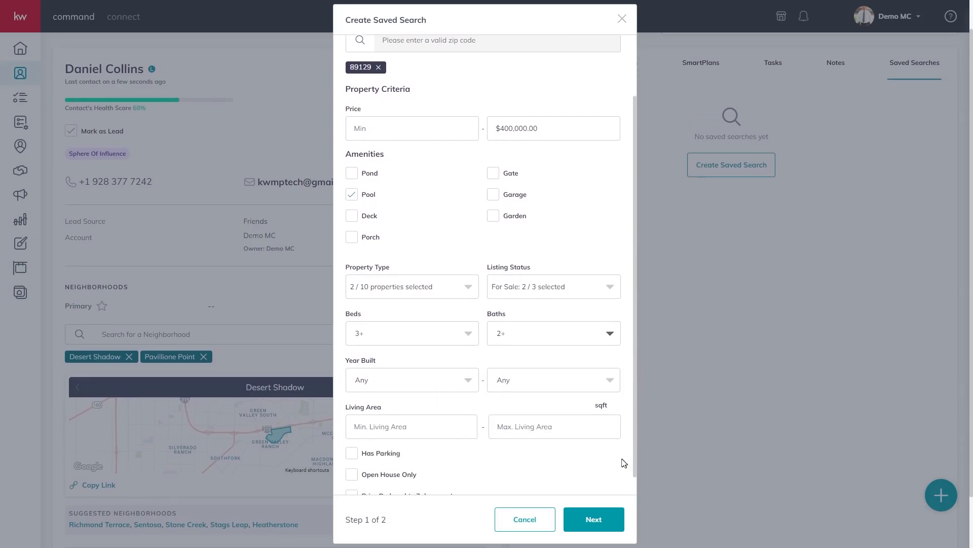
scroll(624, 472, down, 1)
click(351, 433)
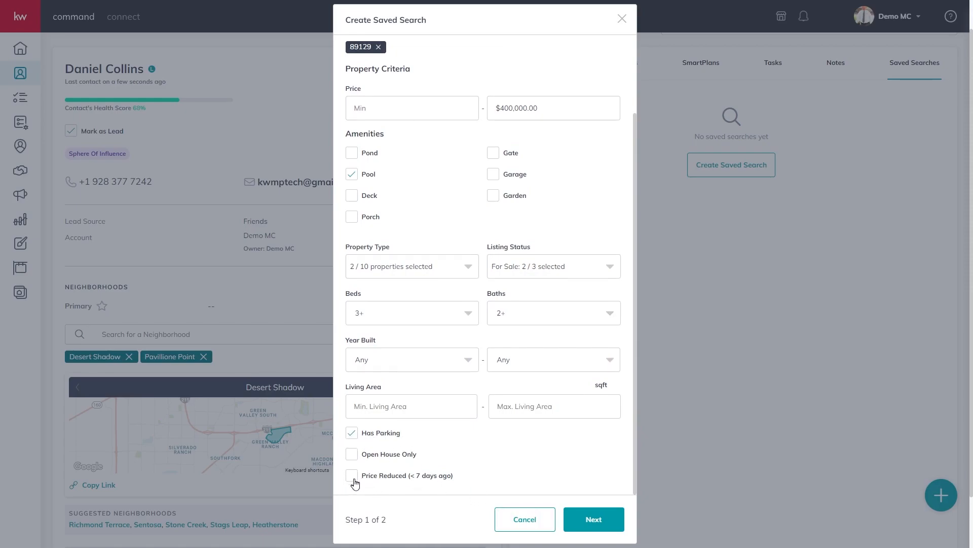
click(583, 518)
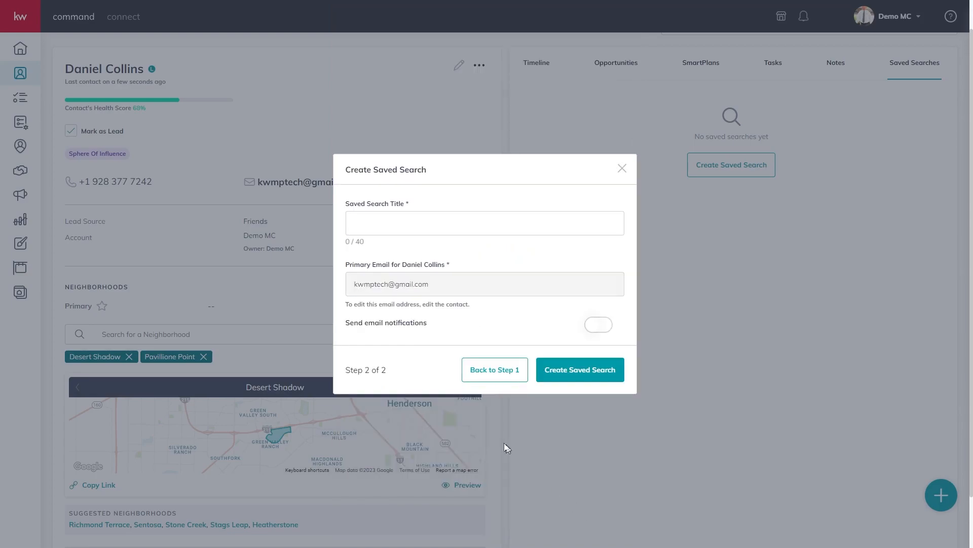
Title the saved search 'Home Search', leave email notifications off, and create it
click(406, 222)
text(Home Search)
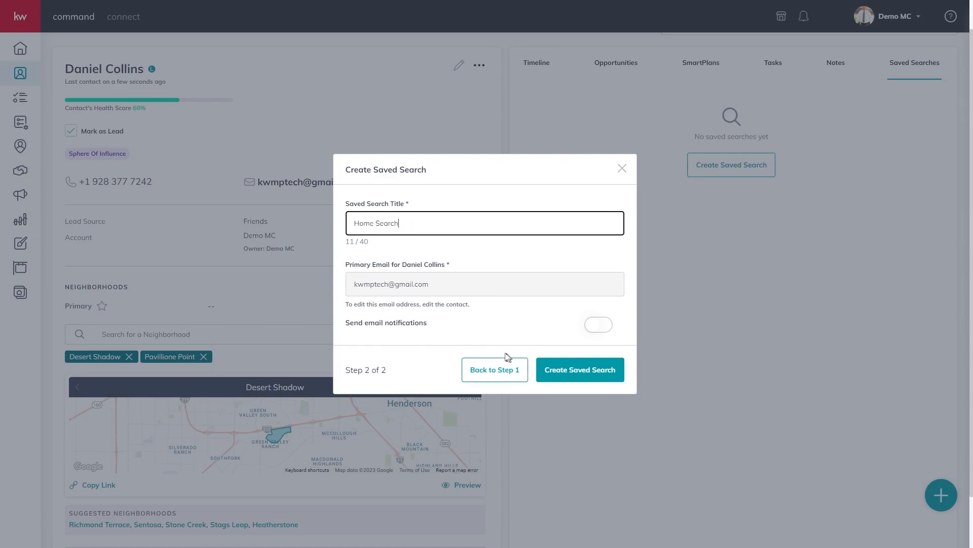
click(594, 325)
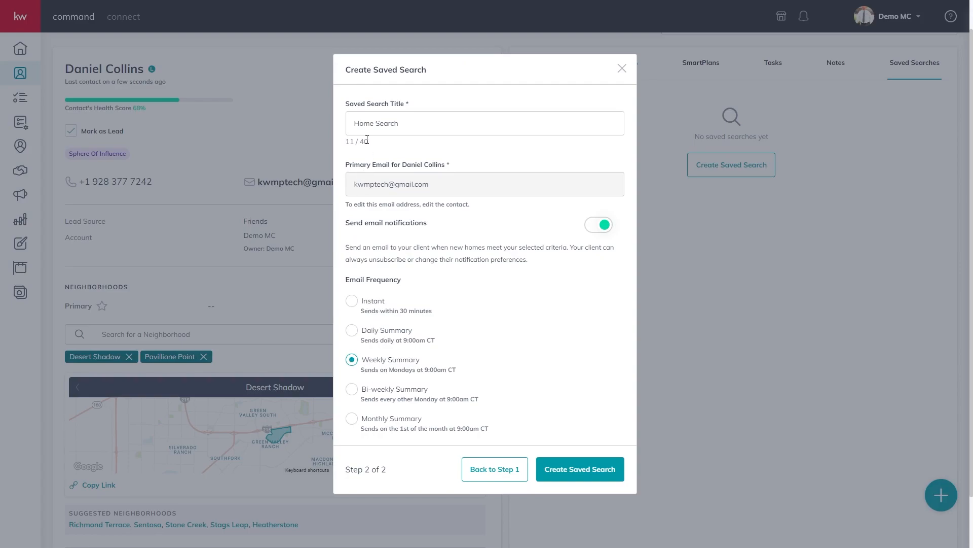
click(595, 226)
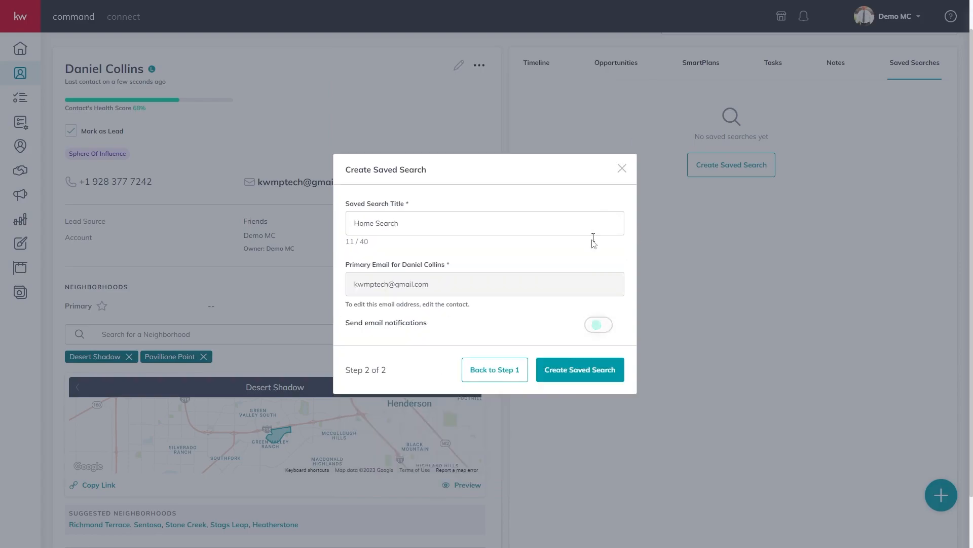
click(592, 376)
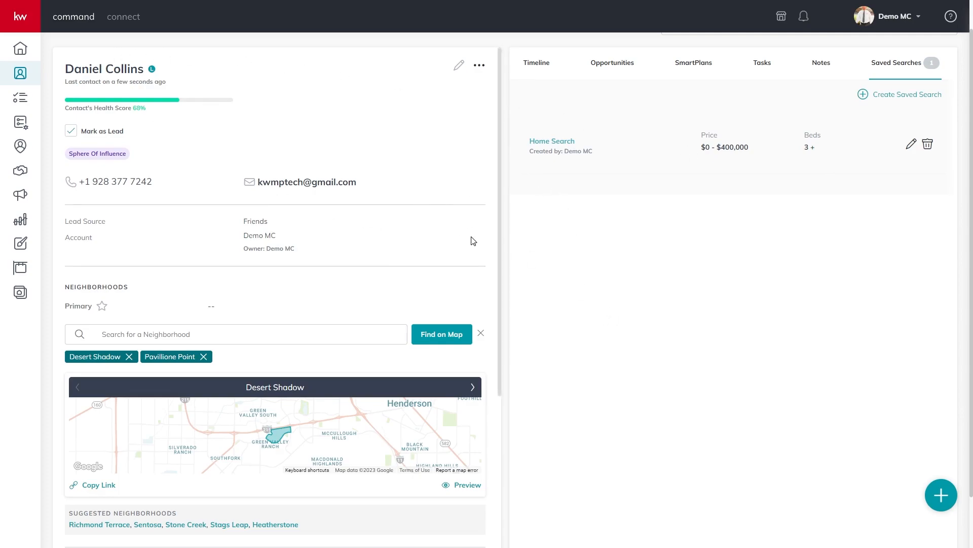
Return to the top of the contact's page and switch to the Contacts list from the sidebar
scroll(340, 215, up, 1)
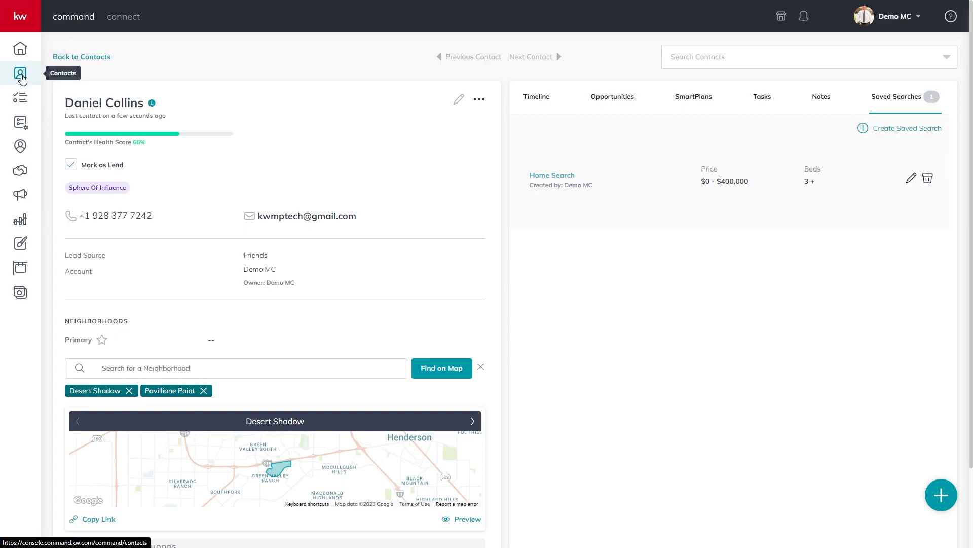
click(20, 74)
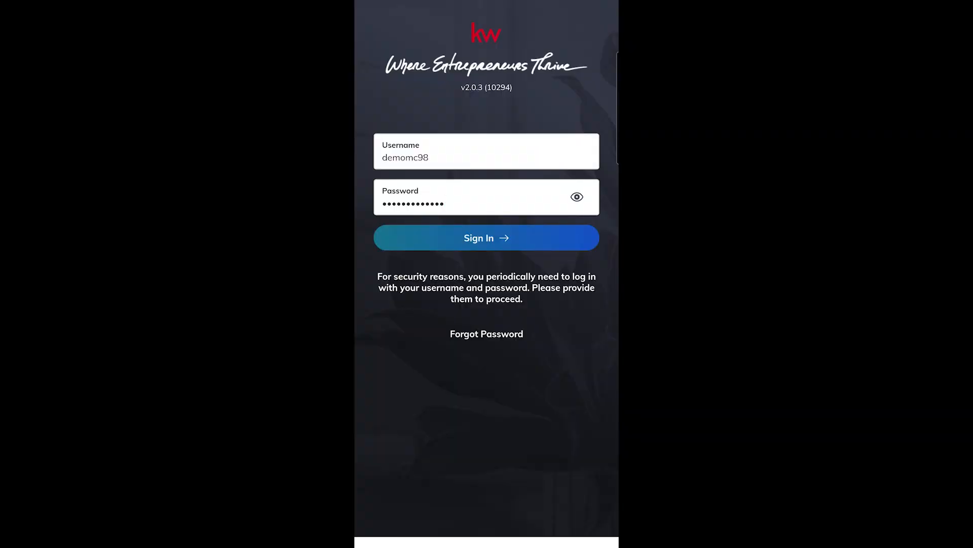
Sign in to the mobile app, dismiss Samsung Pass, the TCPA warning and profile error, then view Contacts
click(504, 235)
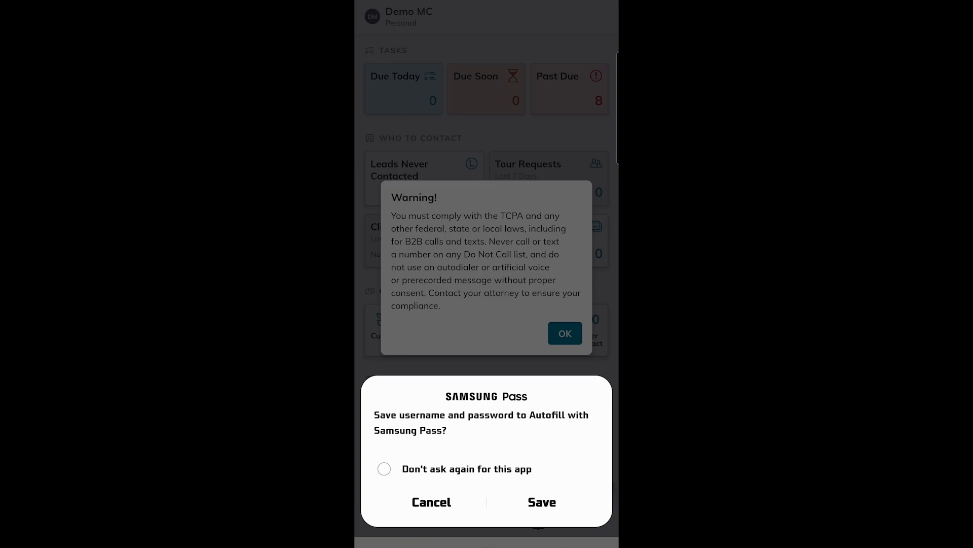
click(522, 316)
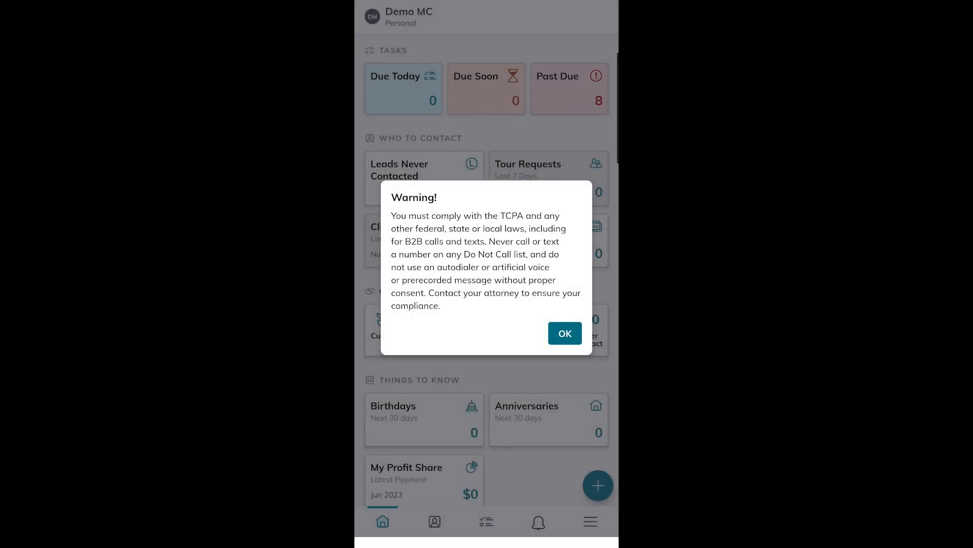
click(565, 333)
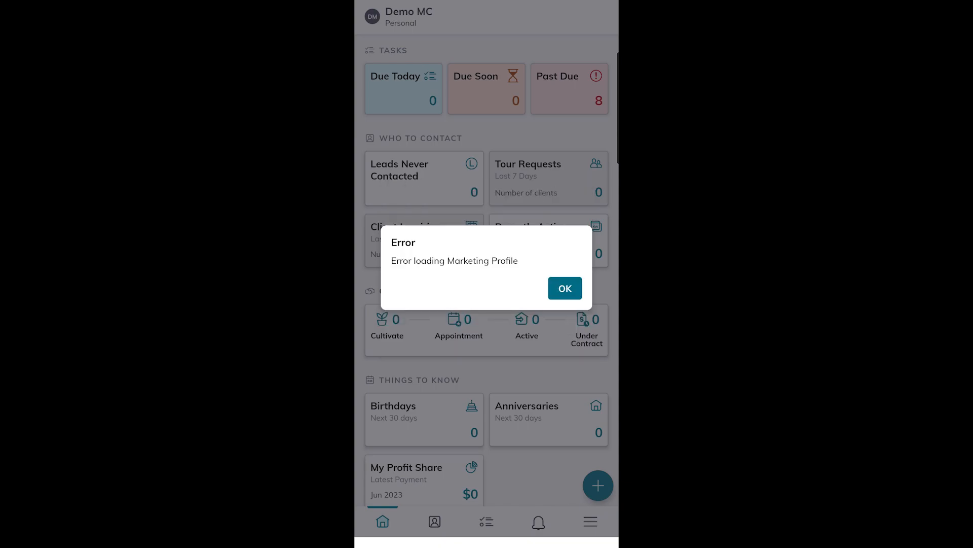
click(565, 288)
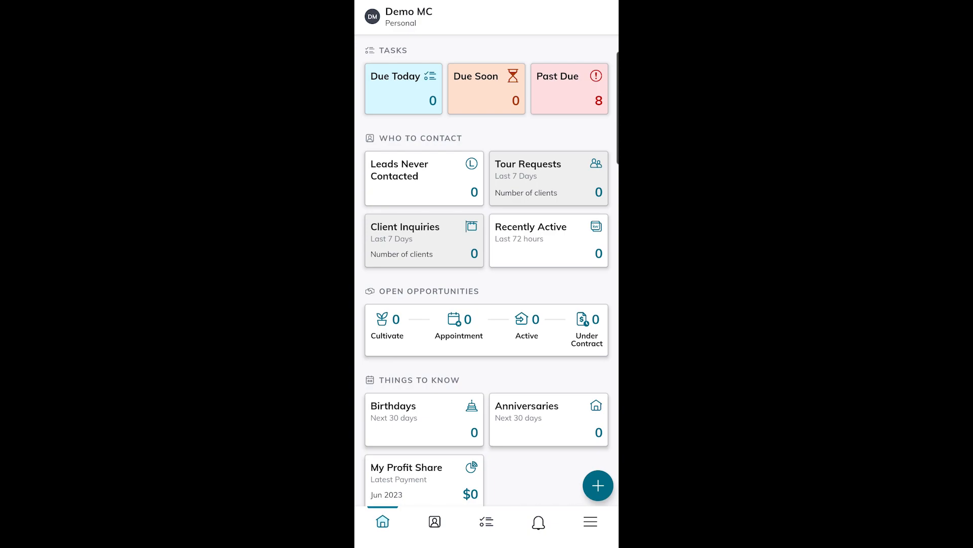
drag(537, 417, 547, 434)
click(434, 521)
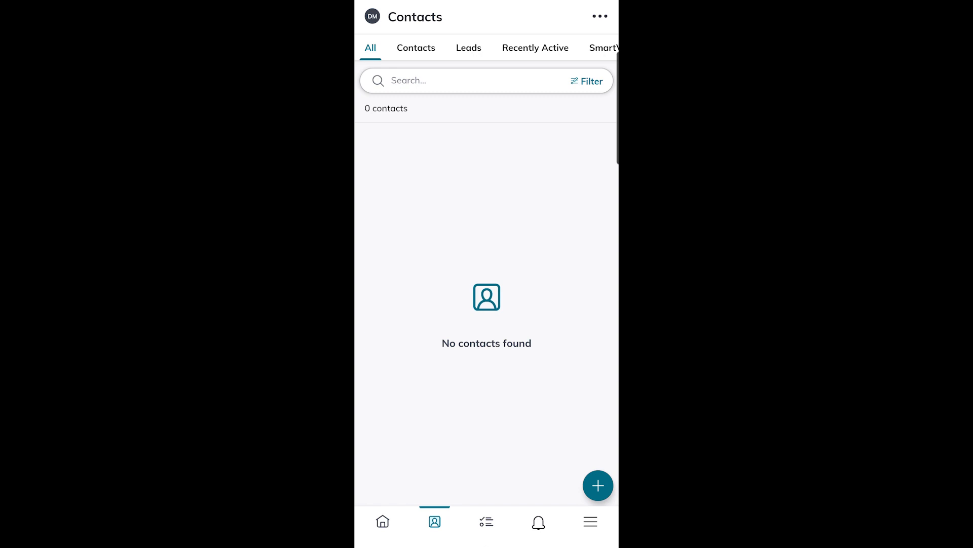
Filter the list to the Contacts category and start a New Contact form, scrolling through it
click(416, 48)
click(598, 486)
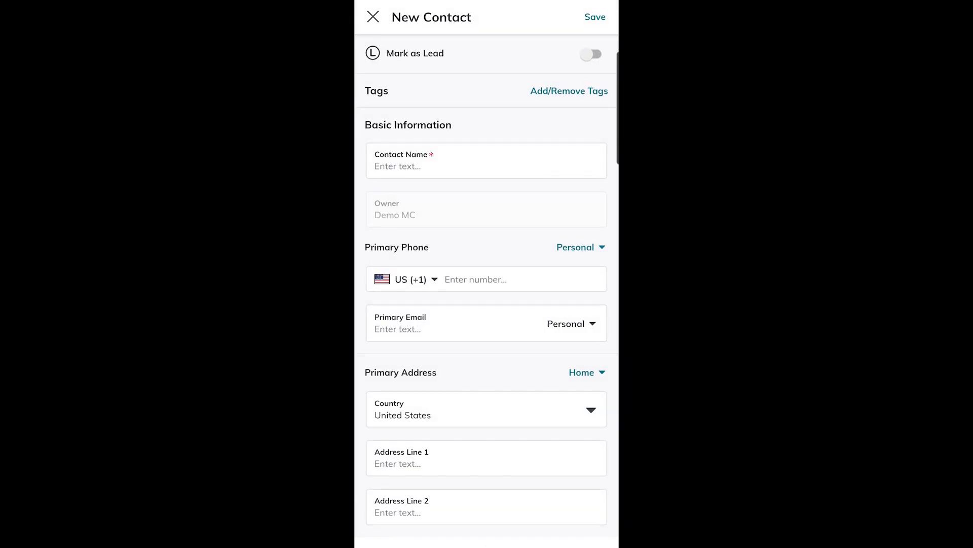
drag(530, 449, 562, 167)
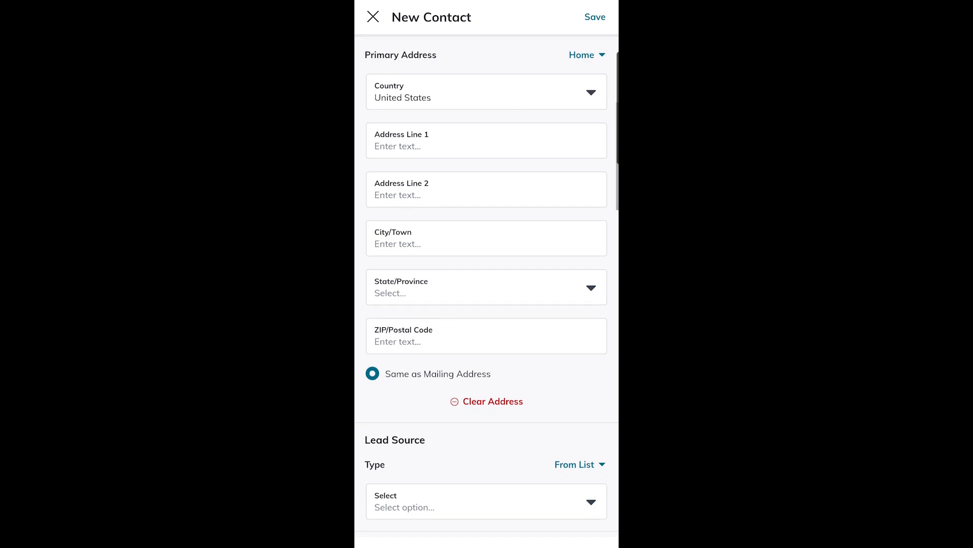
drag(528, 451, 556, 222)
Browse the Lead Source options and remaining form fields without choosing or saving anything
click(593, 278)
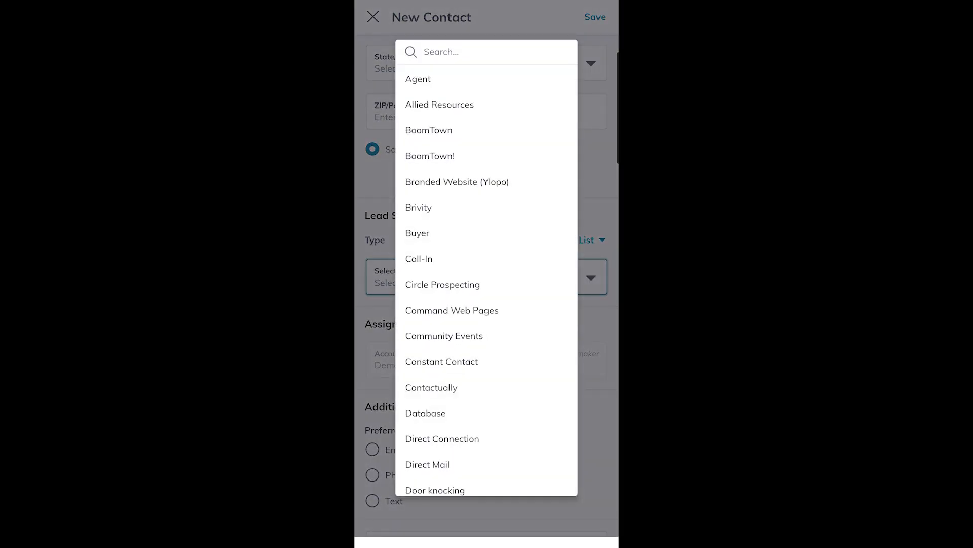
drag(529, 355, 554, 143)
click(596, 202)
drag(540, 413, 578, 154)
drag(527, 415, 561, 224)
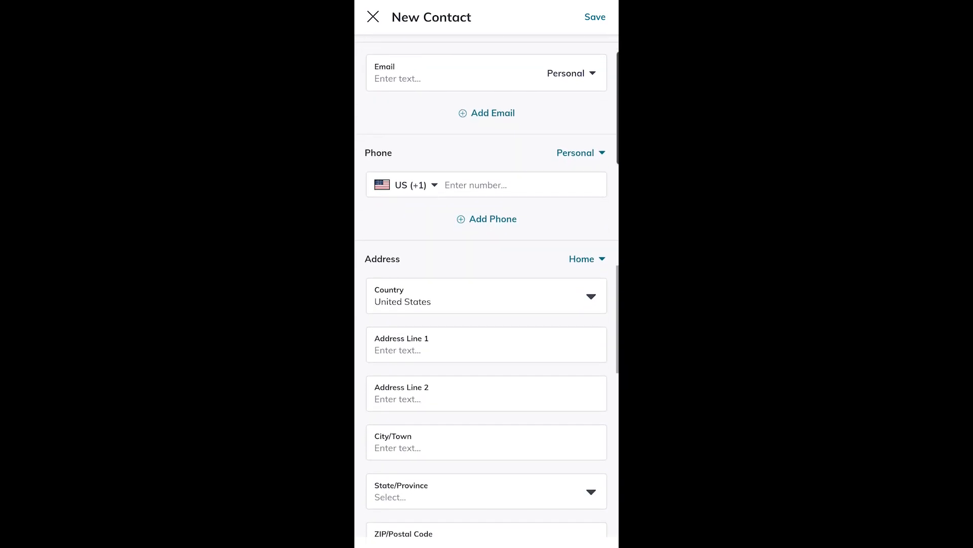
drag(552, 419, 576, 182)
drag(552, 410, 561, 199)
drag(551, 416, 561, 158)
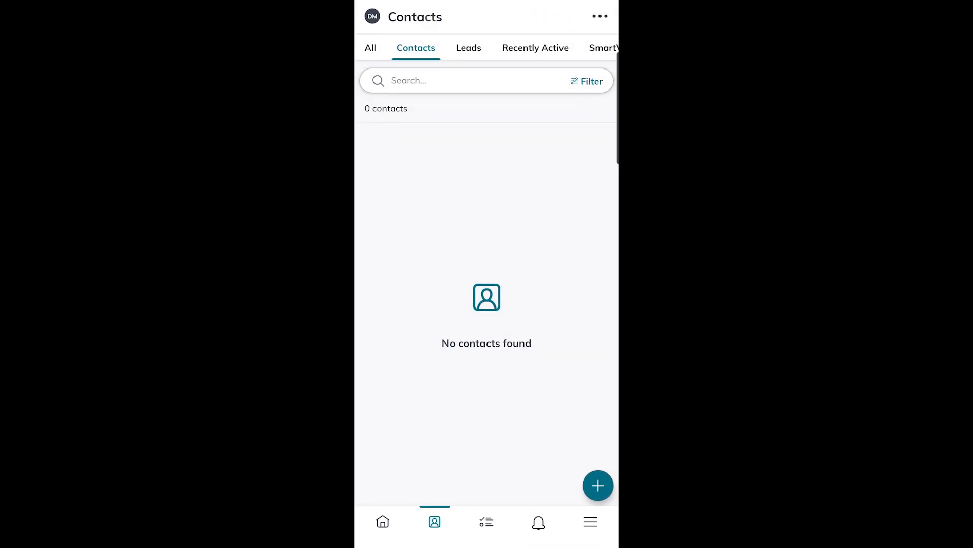
click(600, 17)
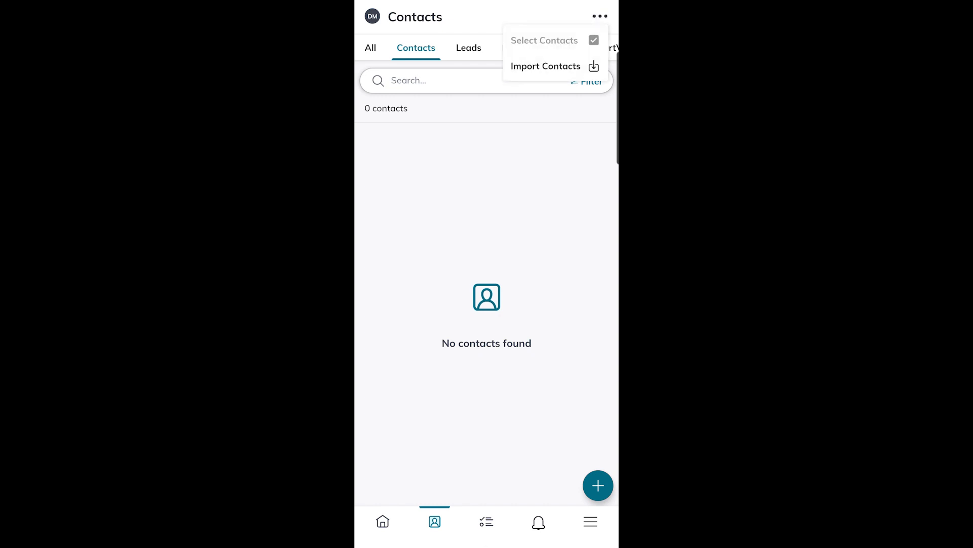
click(561, 66)
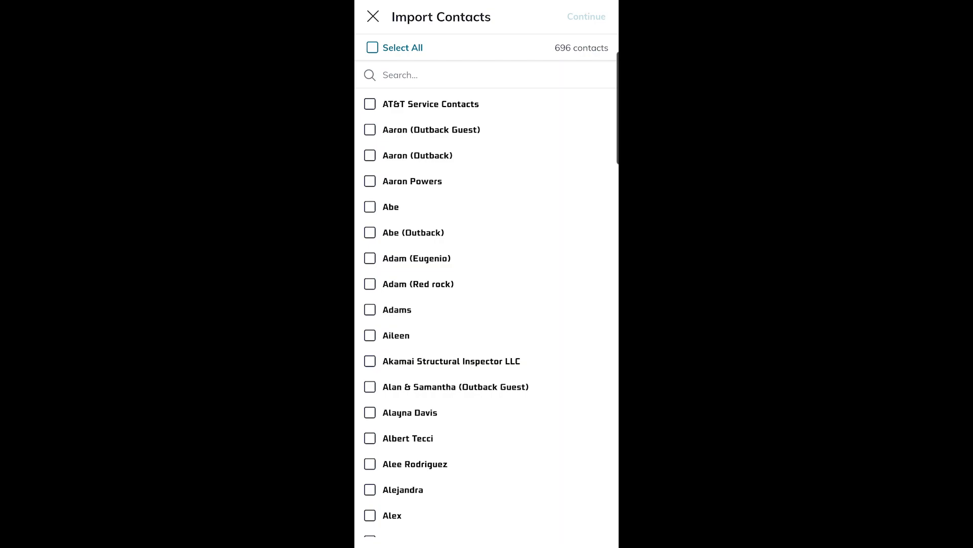
click(372, 47)
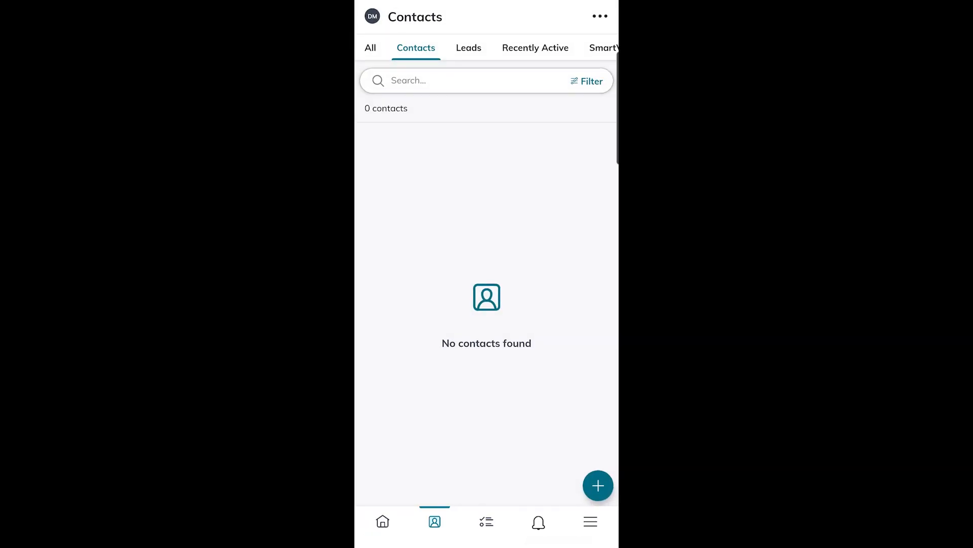
click(601, 14)
click(554, 70)
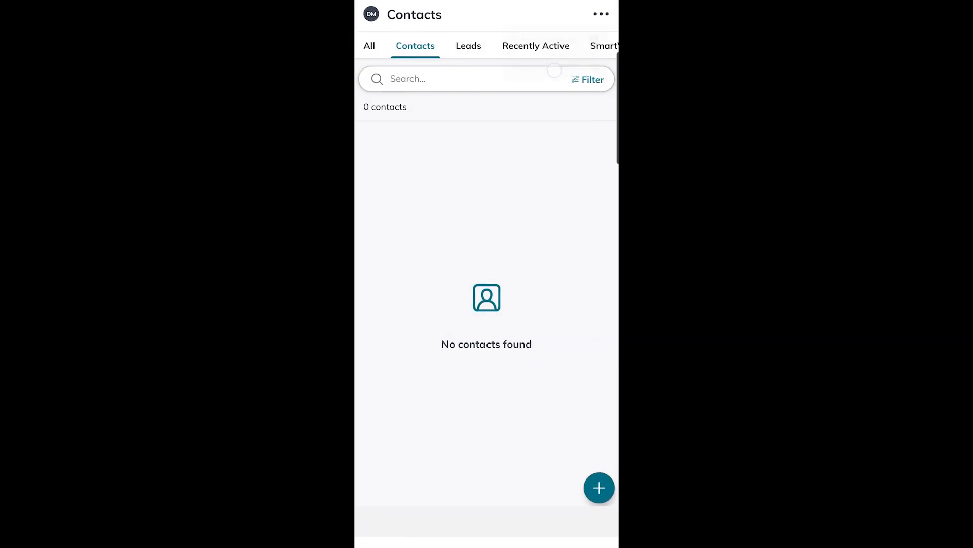
click(370, 104)
click(375, 131)
click(377, 155)
click(371, 180)
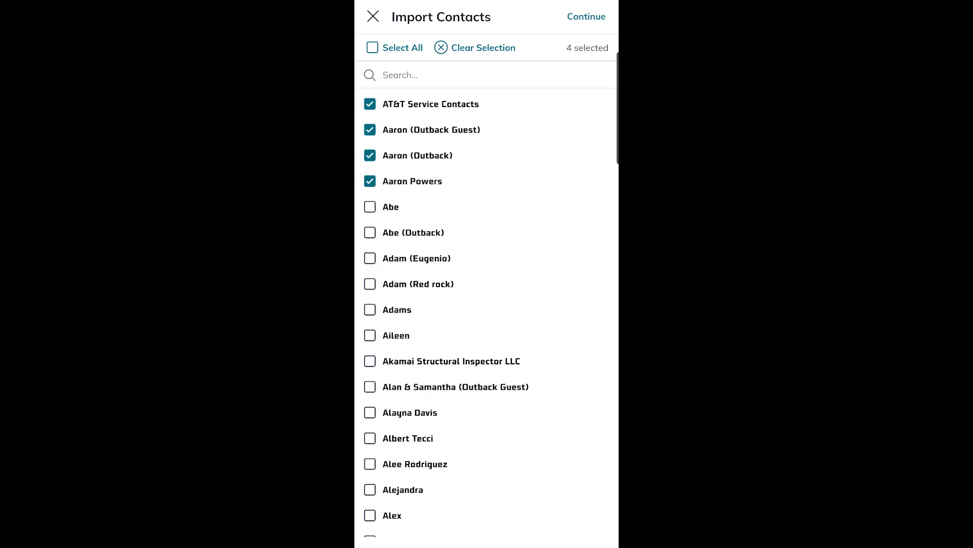
click(561, 544)
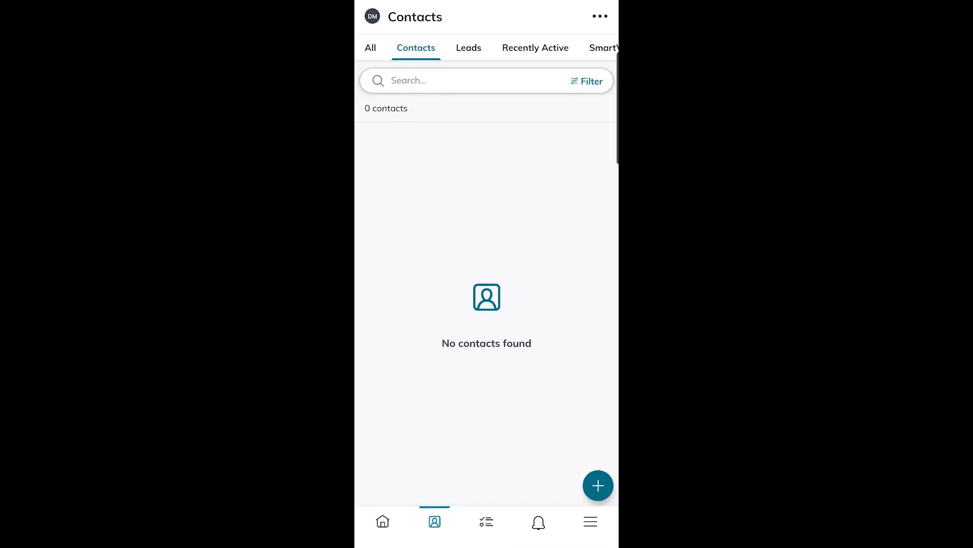